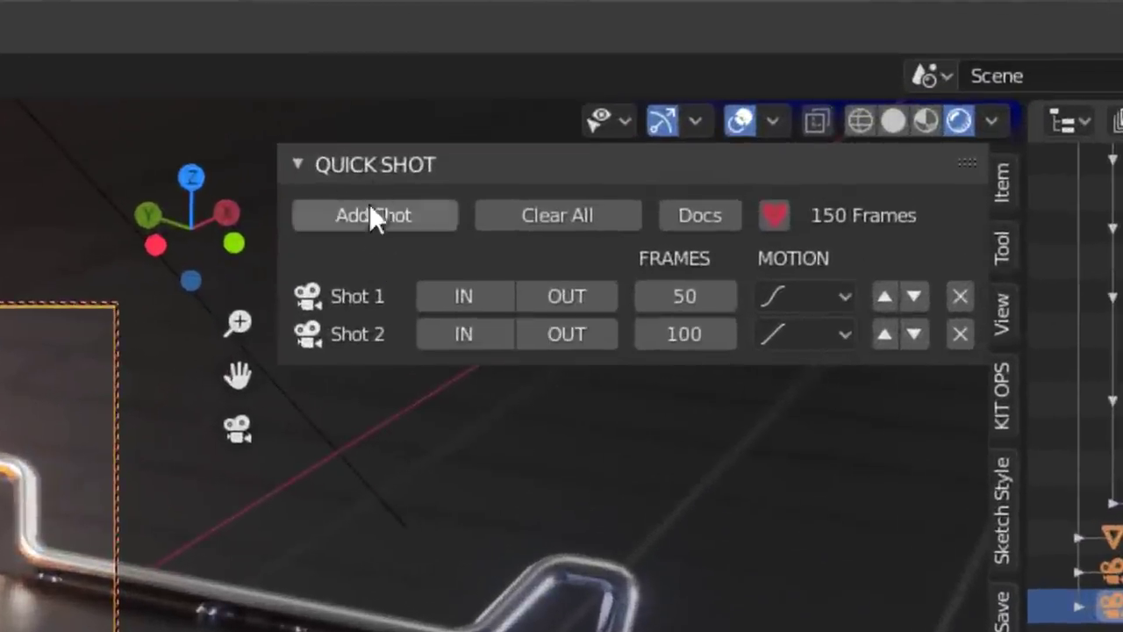
Step: Add Shot 3, then set Shot 2 to 70 frames with linear motion easing
left_click(391, 211)
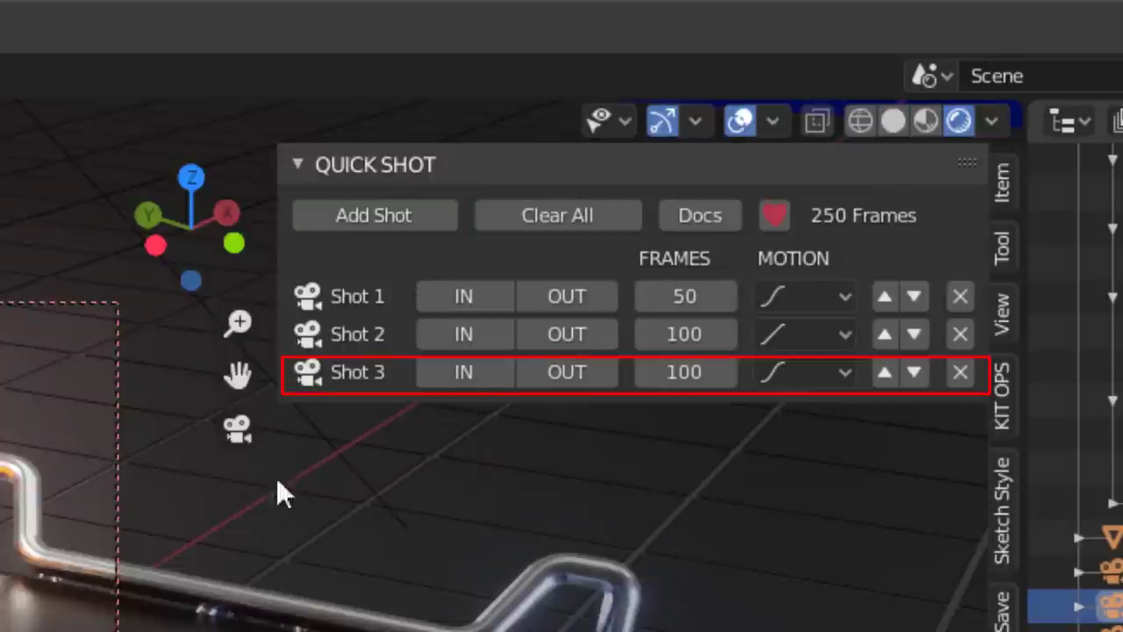
left_click(465, 372)
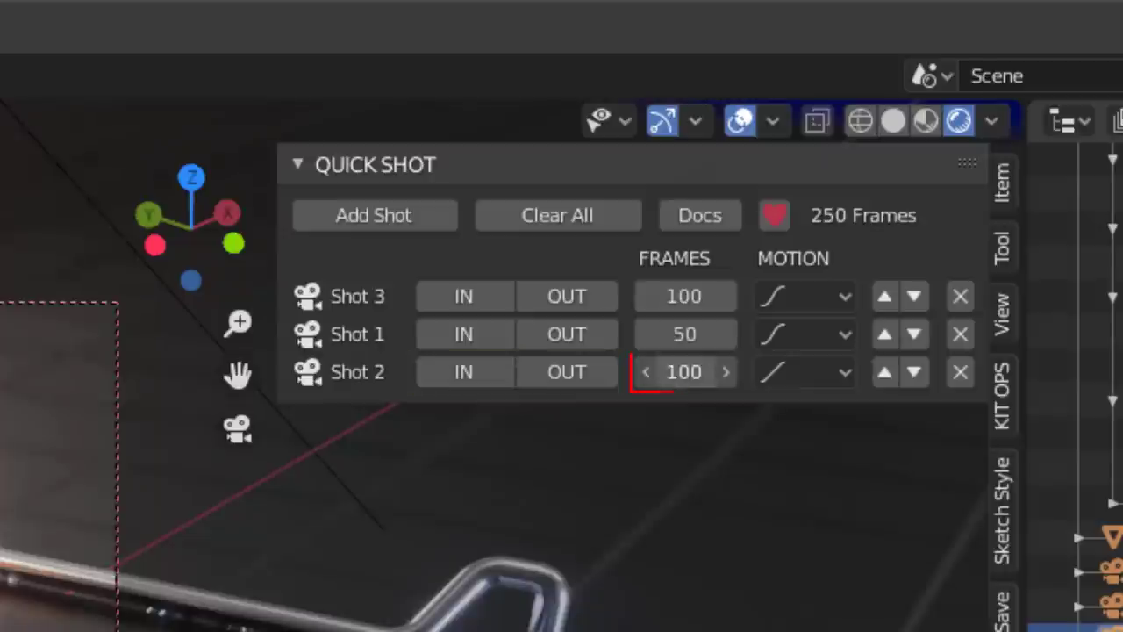
left_click(685, 372)
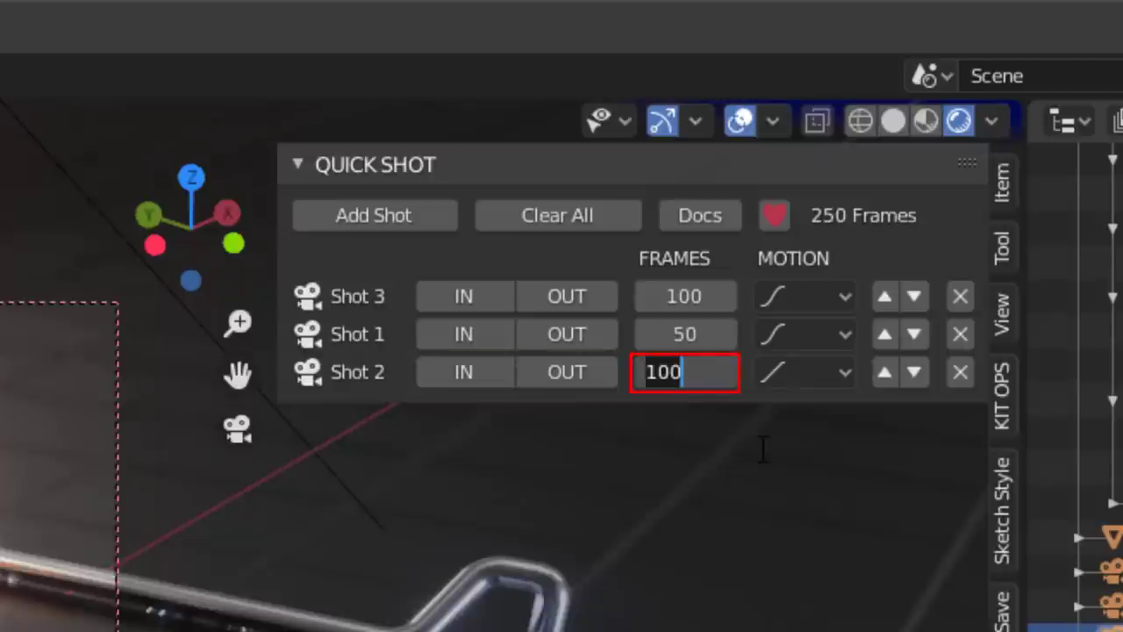
type("70")
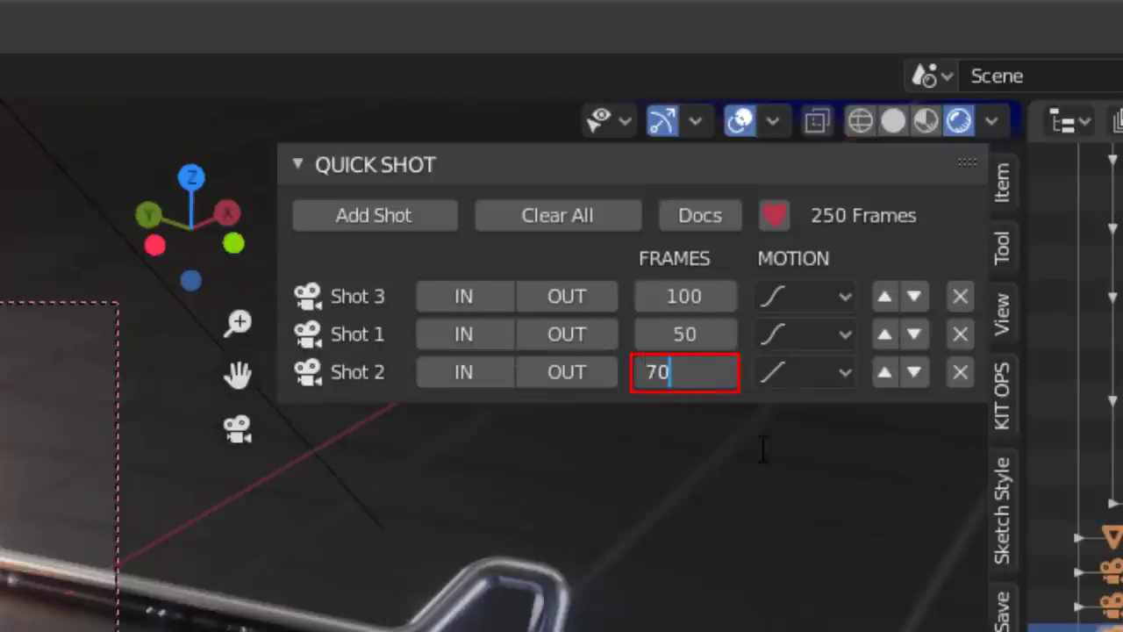
key("Return")
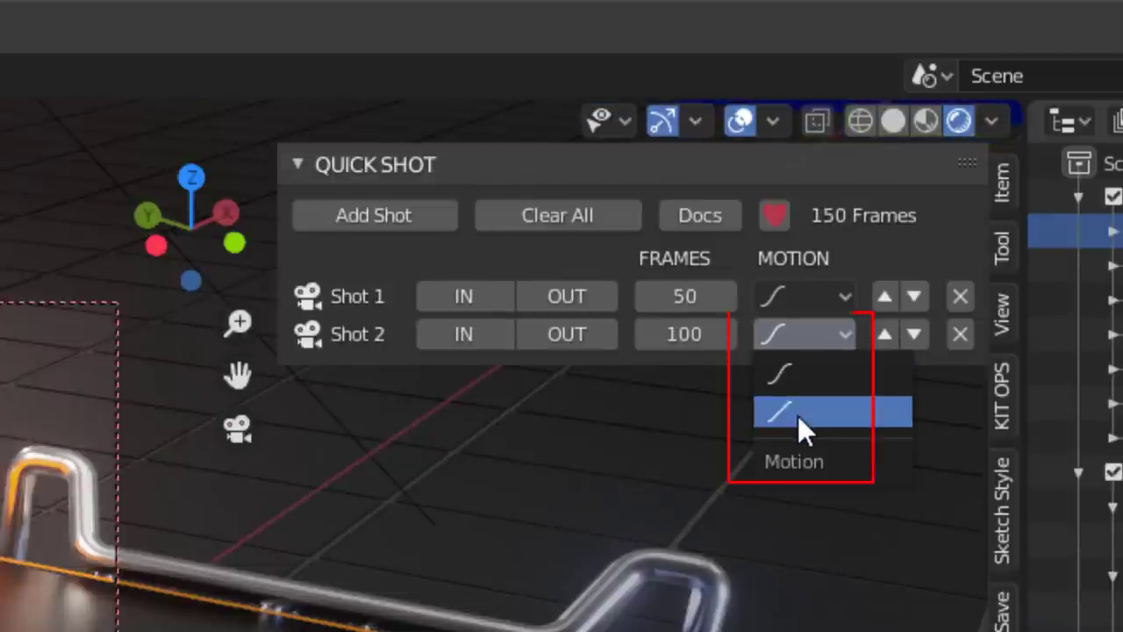
left_click(806, 430)
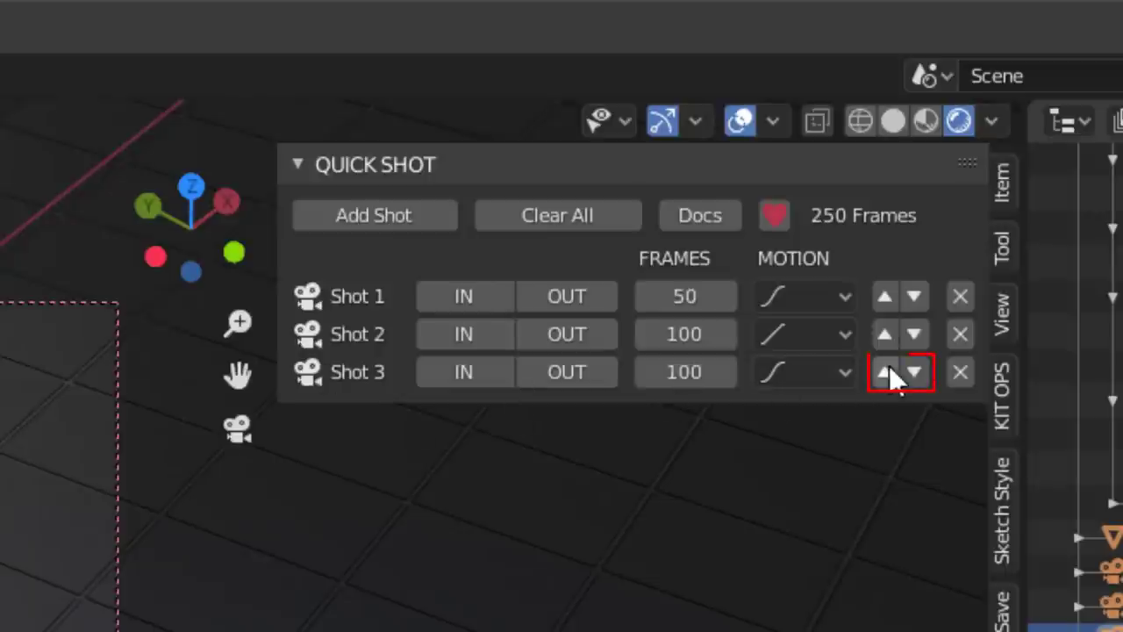
Step: Move Shot 3 to the top of the list and preview its start and end camera views
left_click(885, 373)
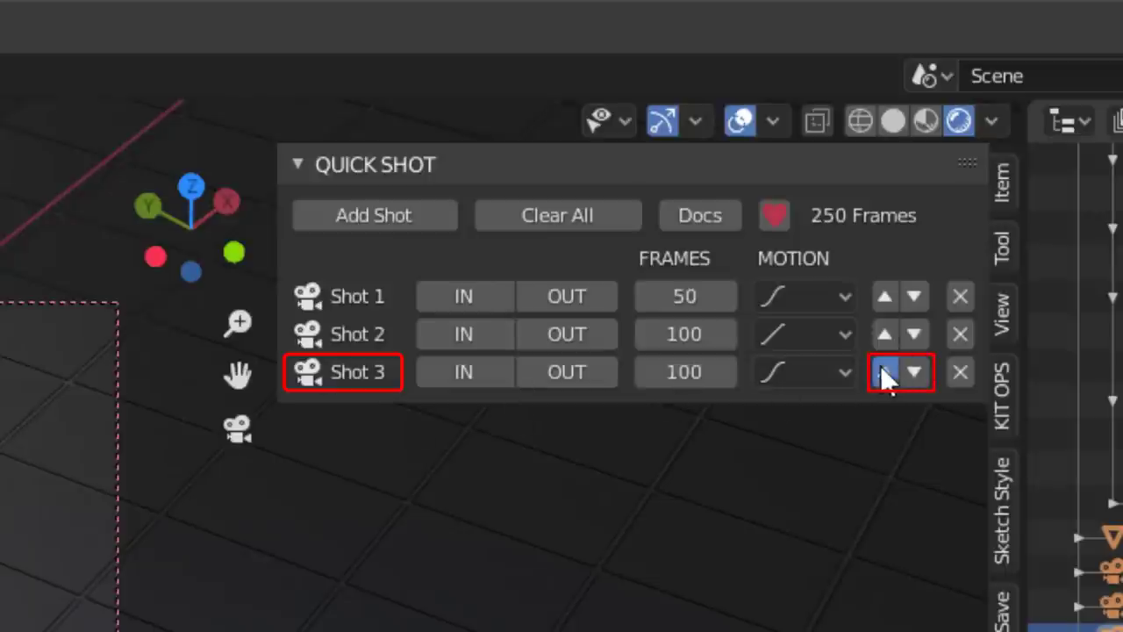
left_click(885, 334)
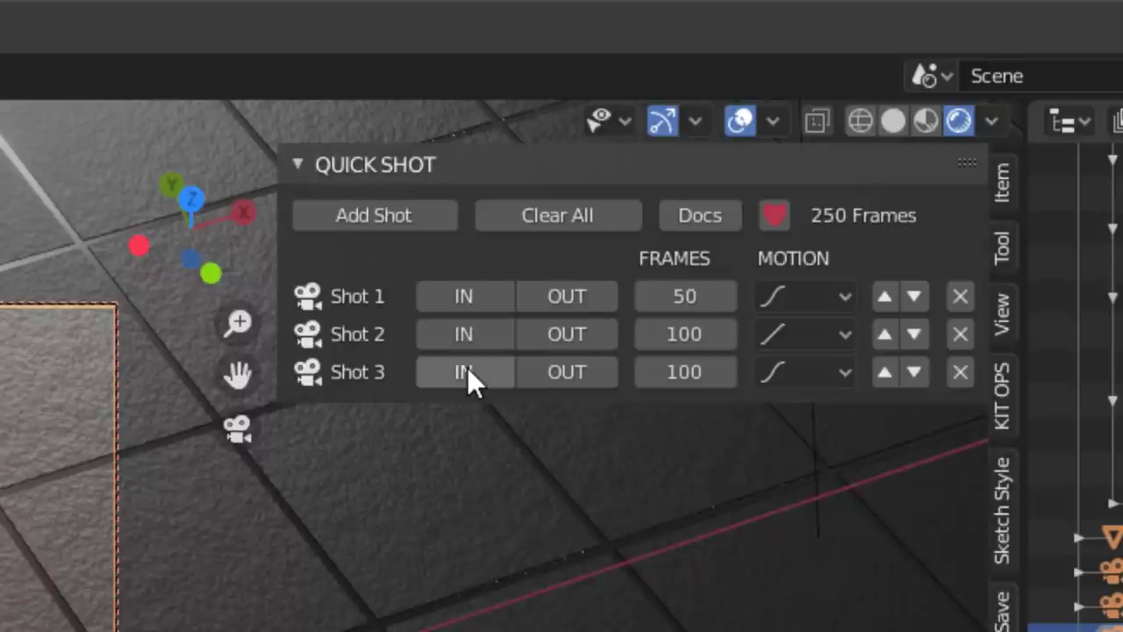
left_click(464, 374)
left_click(583, 375)
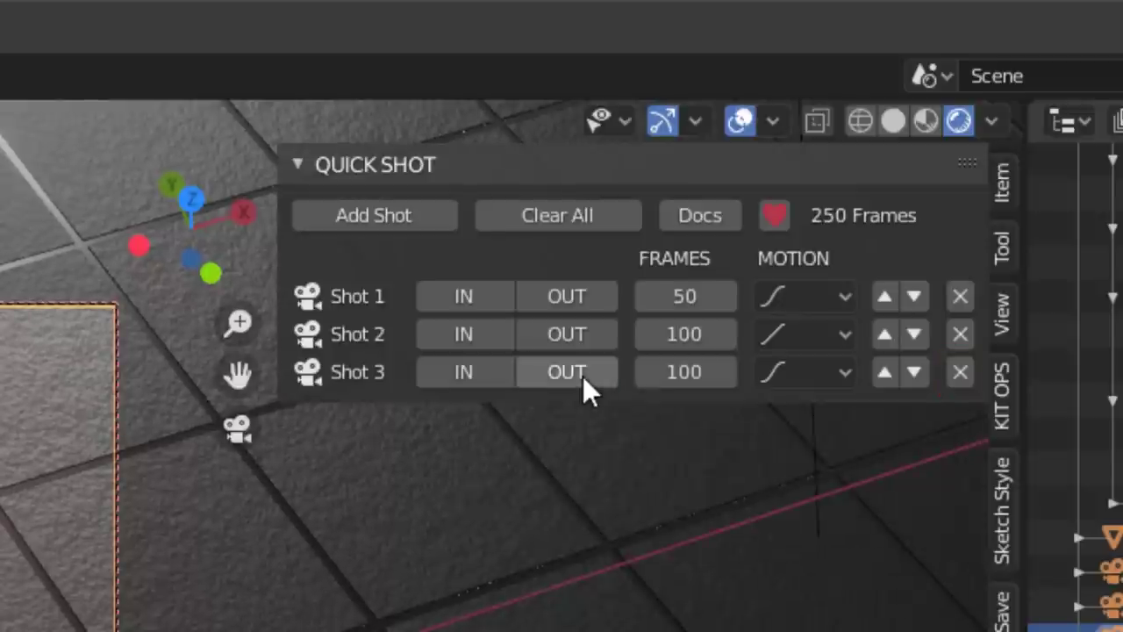
left_click(474, 372)
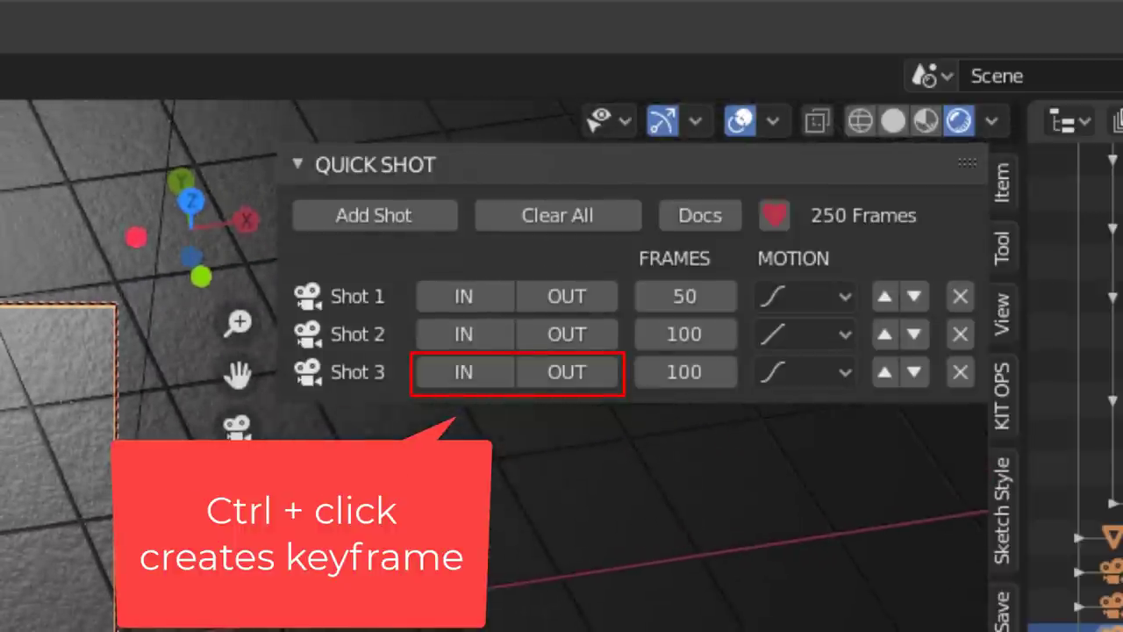
Step: Keyframe Shot 3's starting camera view and move Shot 3 above Shots 2 and 1
left_click(479, 367, "ctrl")
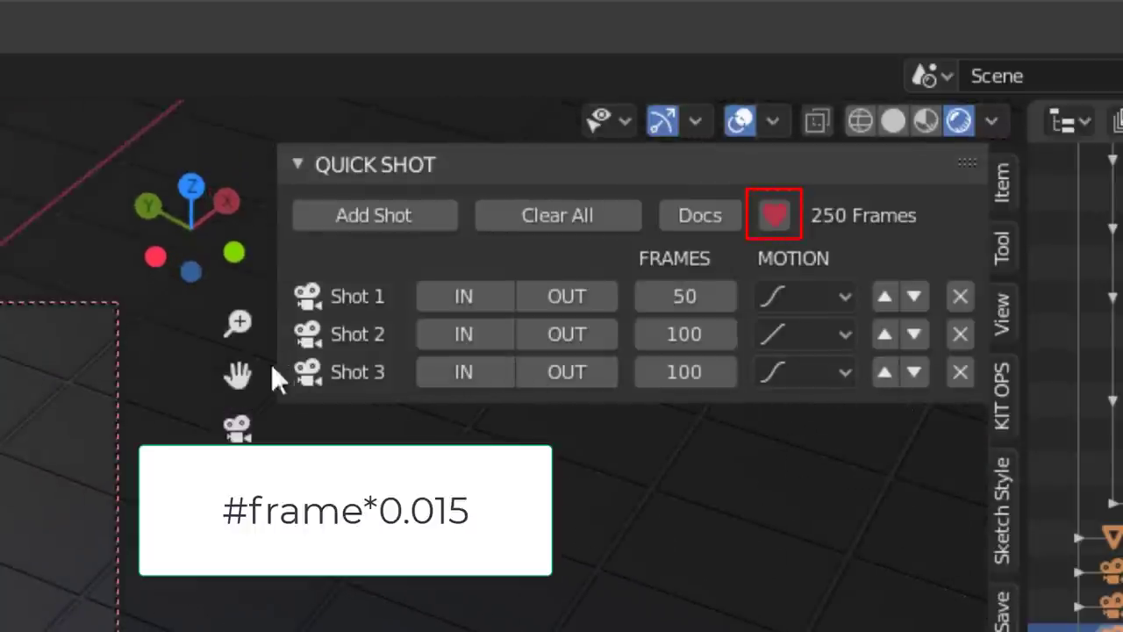
left_click(883, 370)
left_click(881, 323)
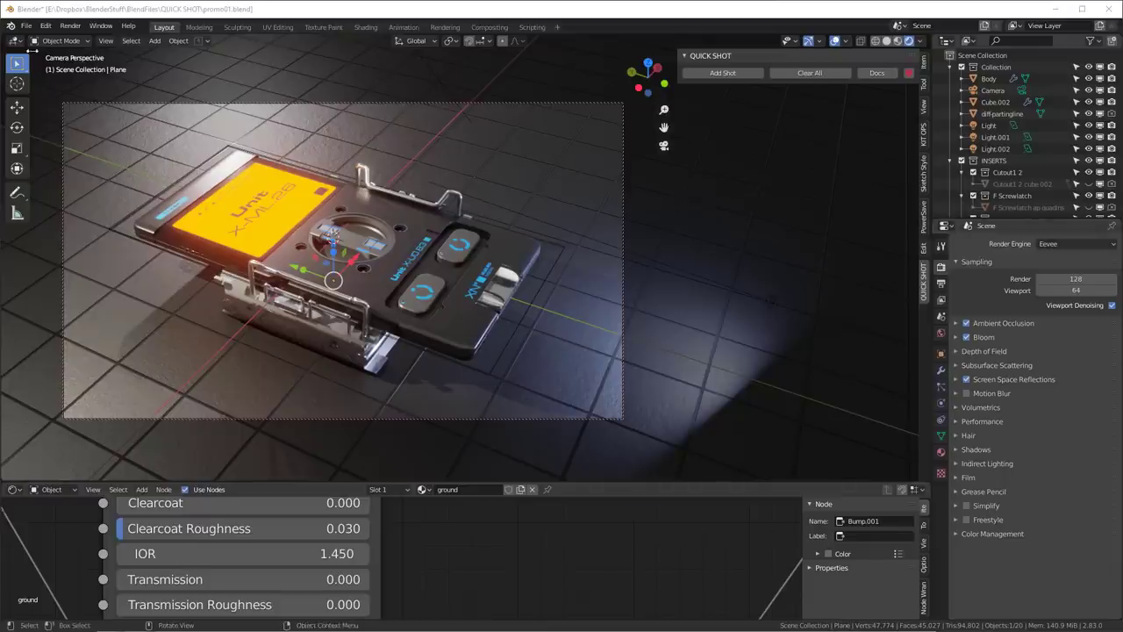
Step: In Preferences > Add-ons, start installing quick_shot_V1.00.zip from the QUICK SHOT folder
left_click(48, 25)
left_click(79, 195)
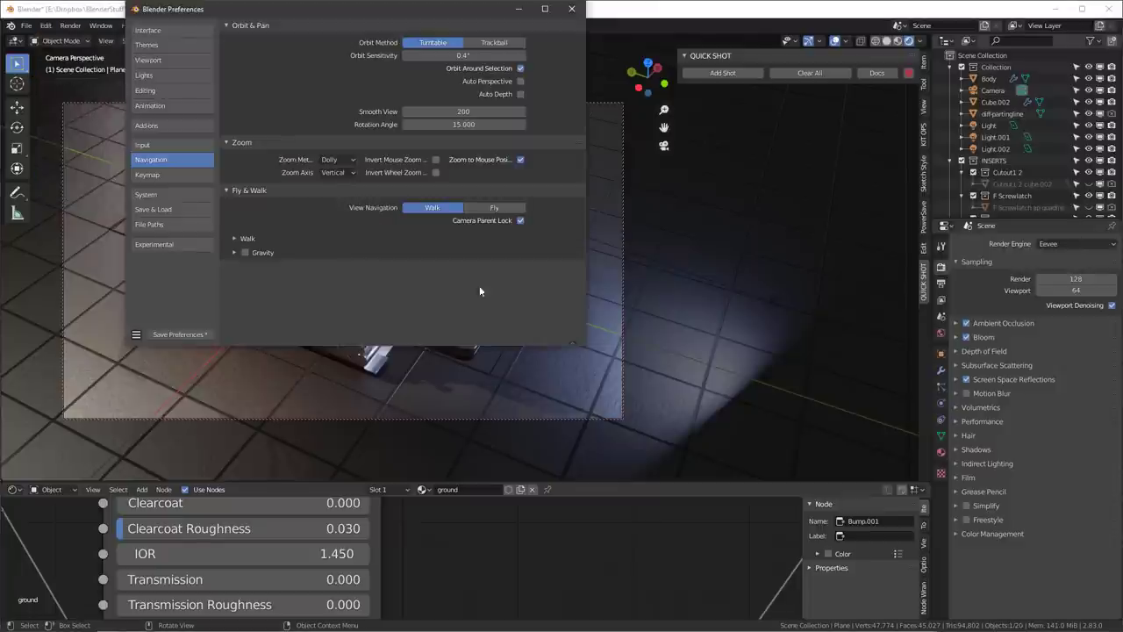
left_click(136, 126)
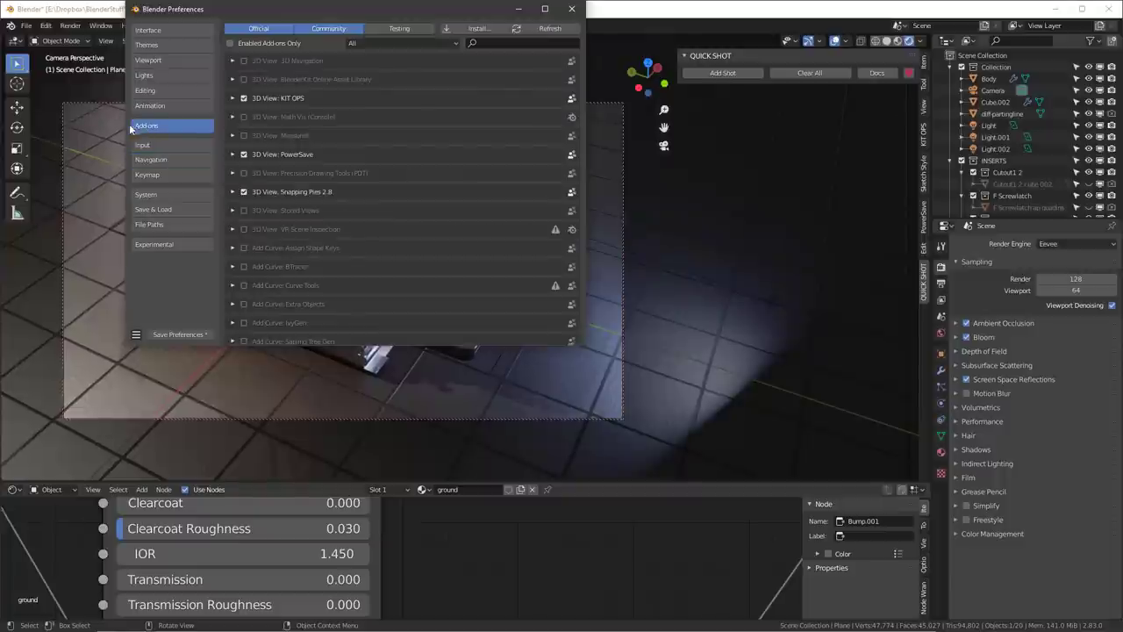
left_click(475, 29)
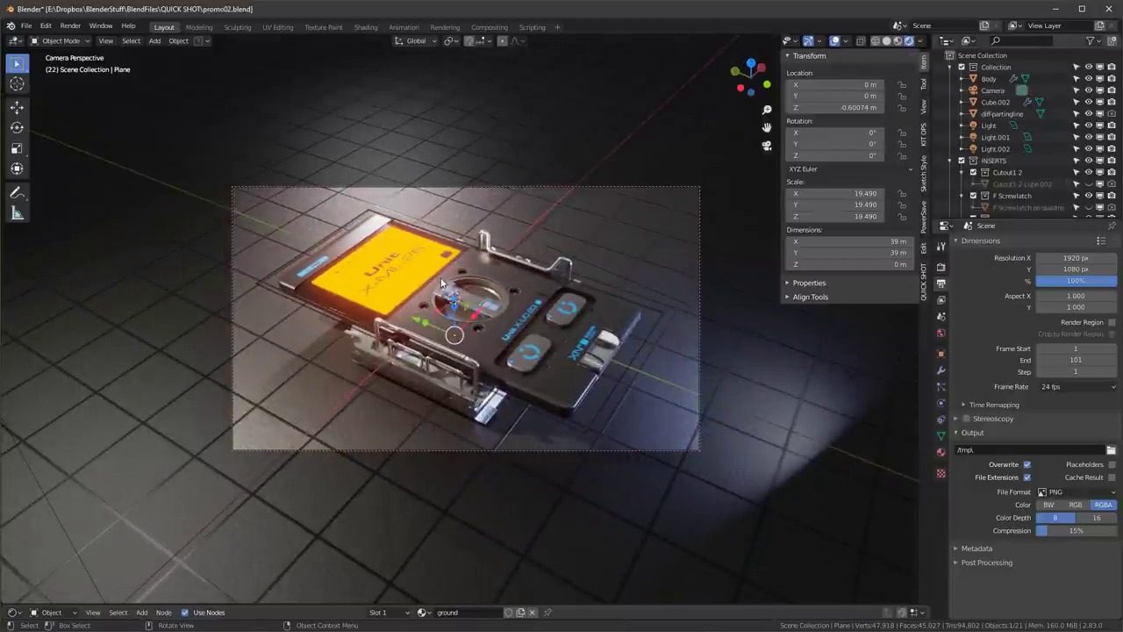
Step: Enlarge the lower editor area and switch it to the Dope Sheet
mouse_move(464, 269)
middle_mouse_down()
mouse_move(480, 321)
mouse_move(459, 291)
middle_mouse_up()
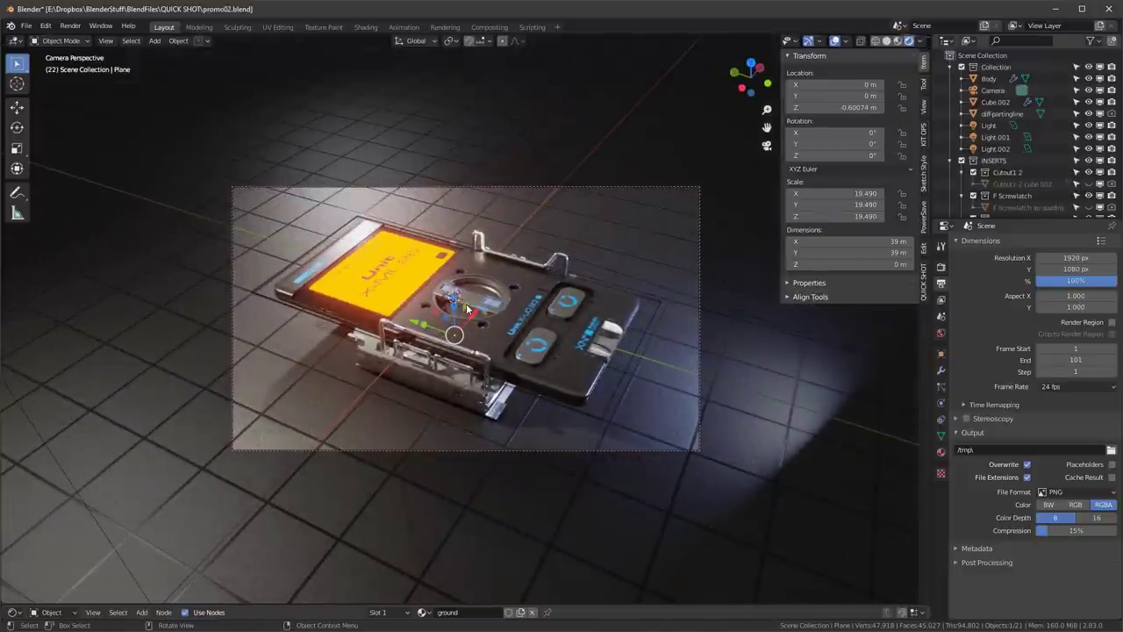
left_click_drag(617, 603, 617, 490)
left_click(13, 489)
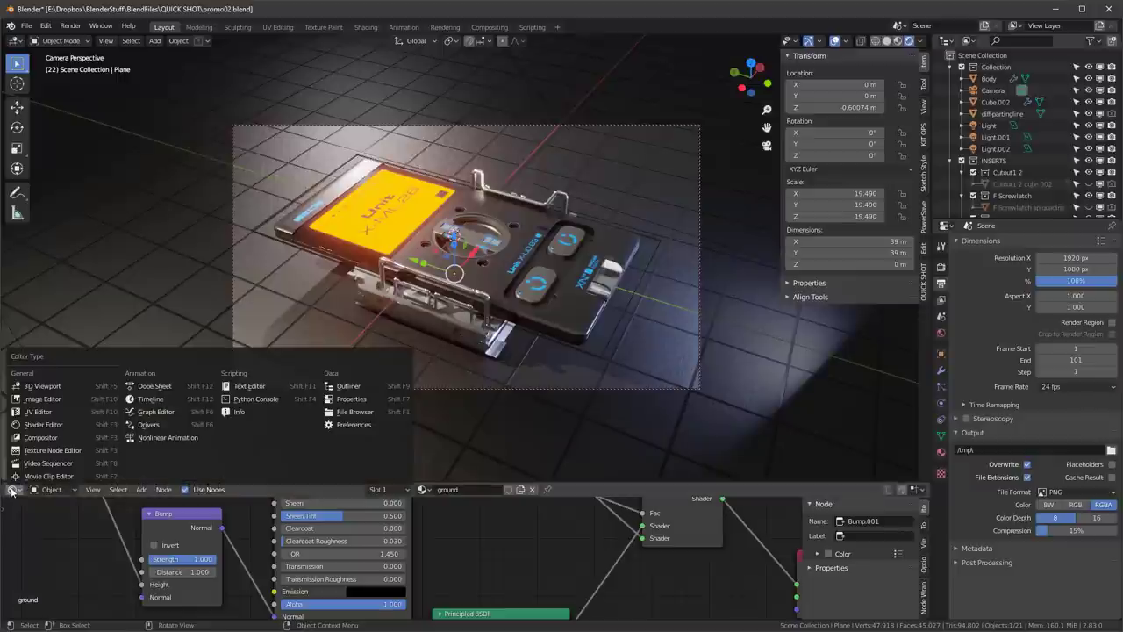
left_click(154, 387)
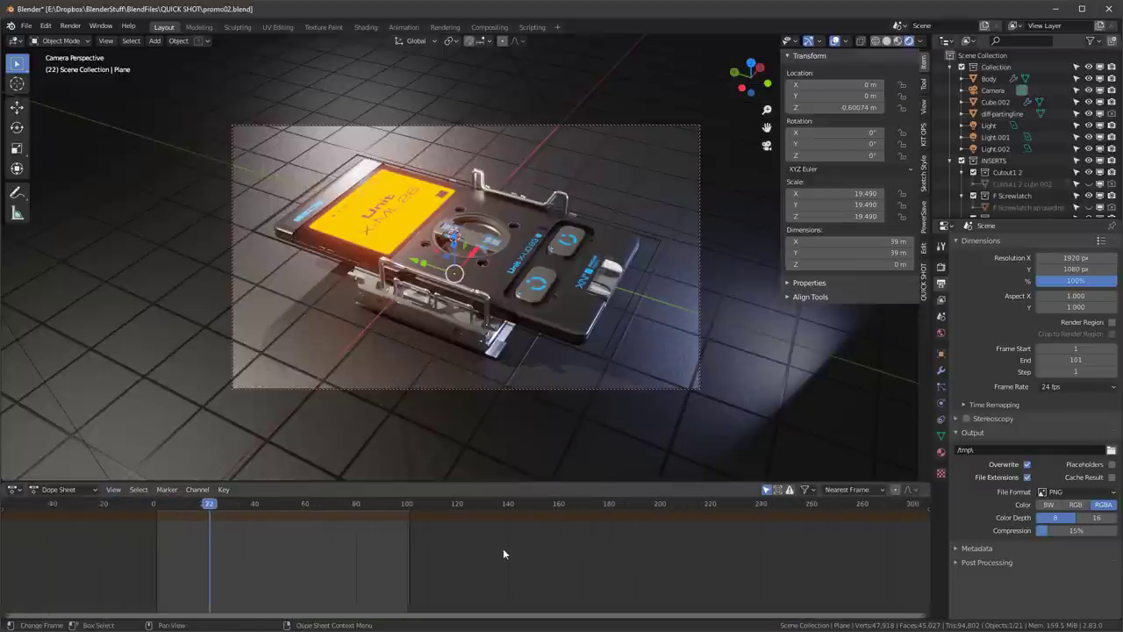
scroll(505, 551, "down", 1)
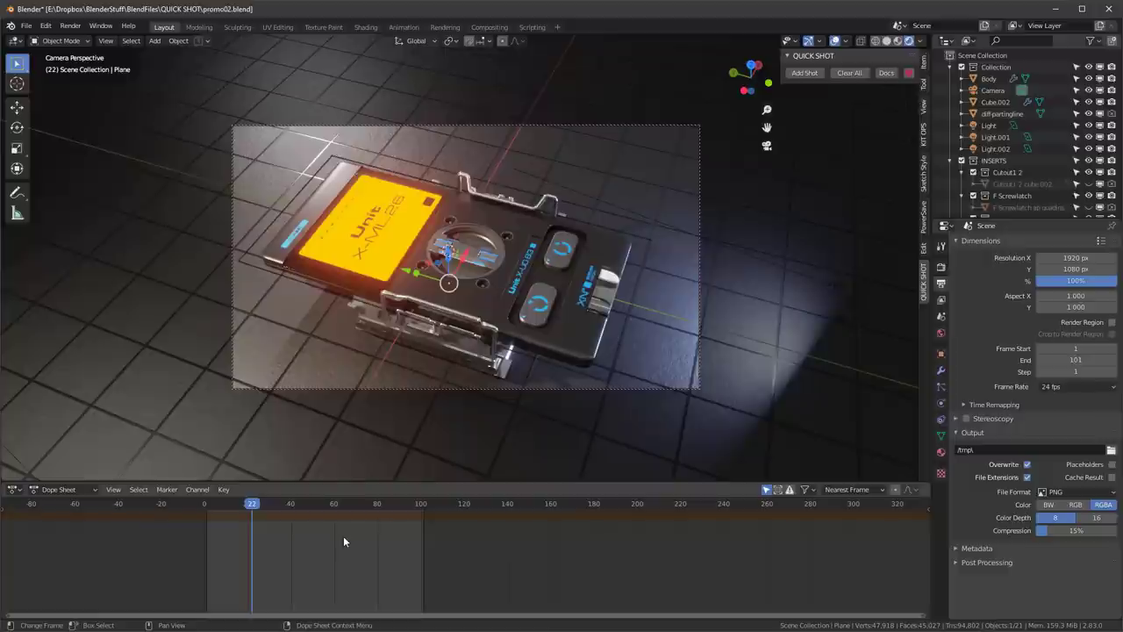
Step: Adjust the camera framing on the device, panning it toward the left
right_click(570, 278)
left_click(566, 277)
scroll(566, 278, "up", 1)
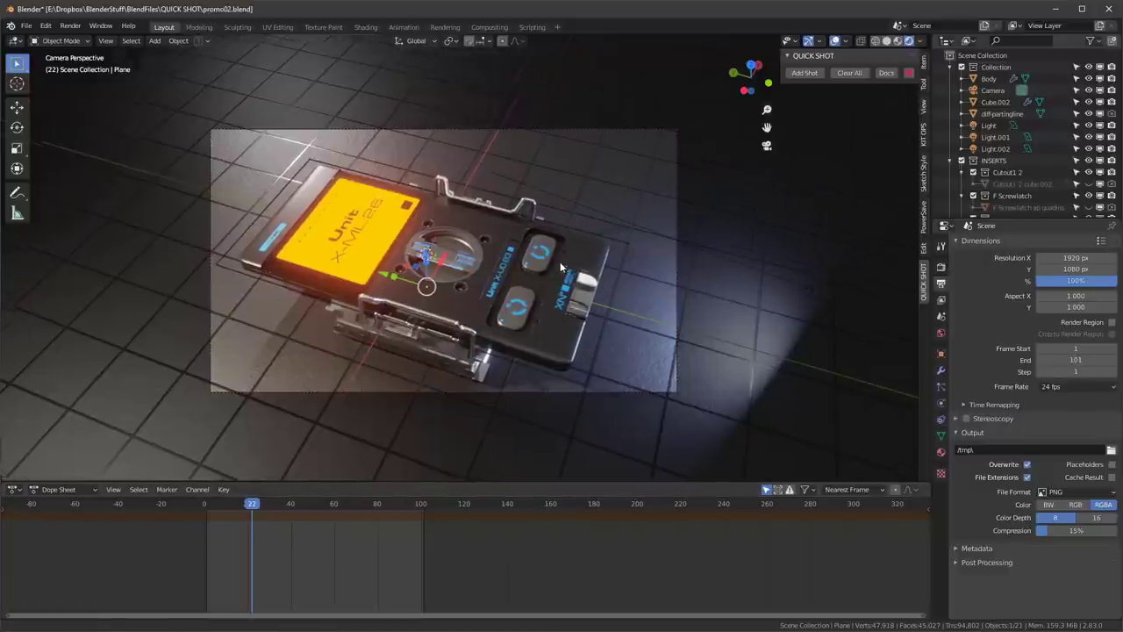
middle_click_drag(566, 277, 498, 257, "shift")
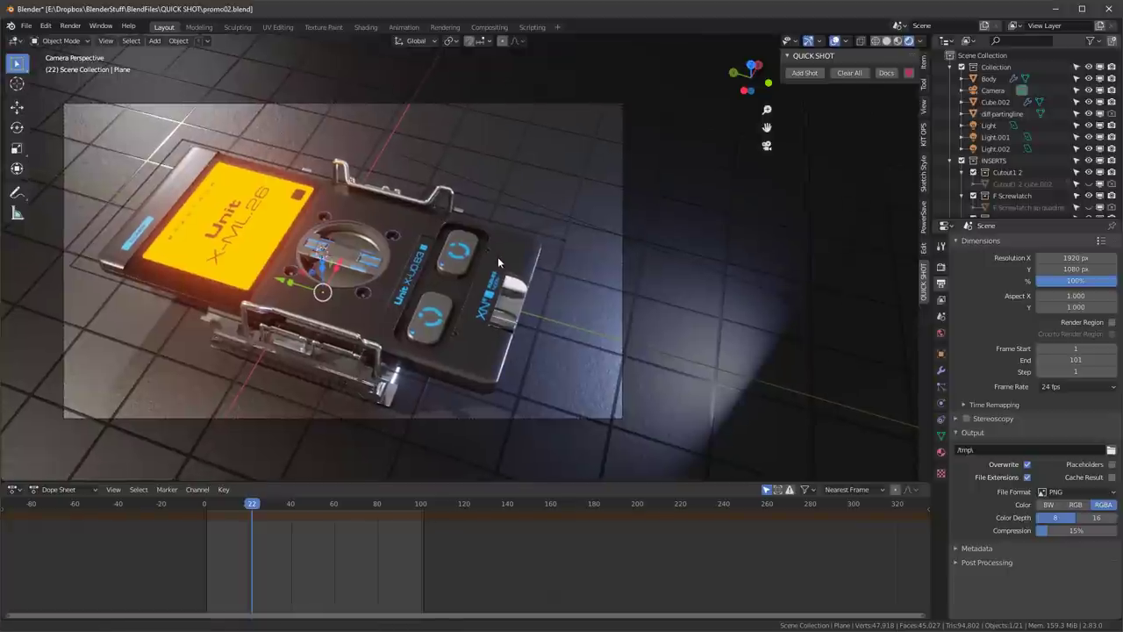
Step: Lock the camera to the view and orbit it around the Body object
left_click(926, 109)
left_click(909, 199)
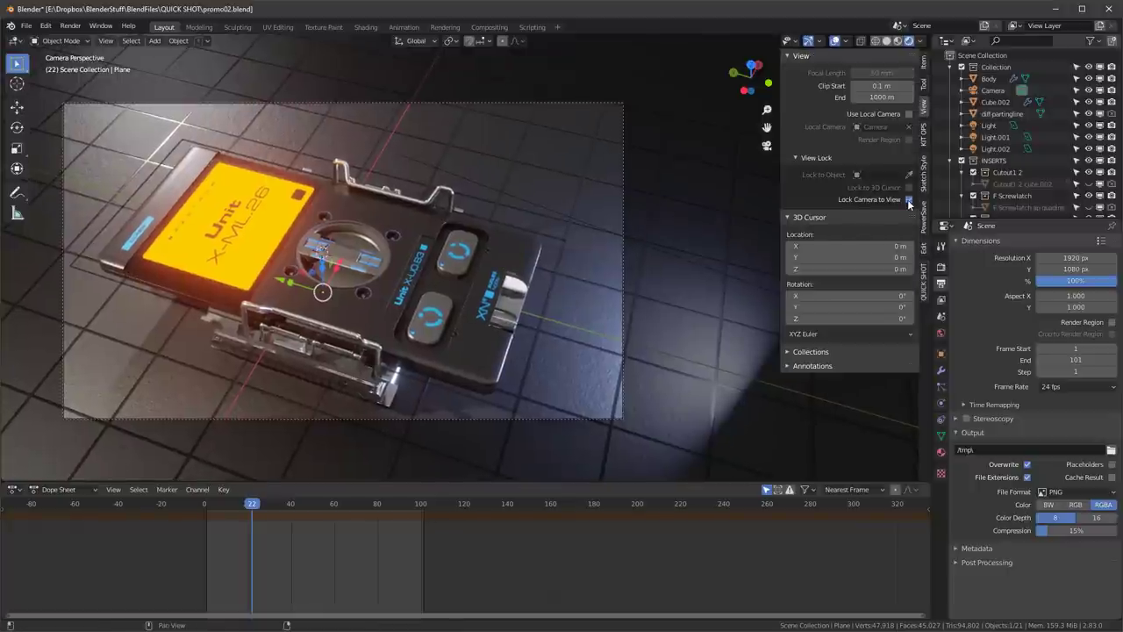
left_click(331, 237)
middle_click_drag(331, 236, 474, 247)
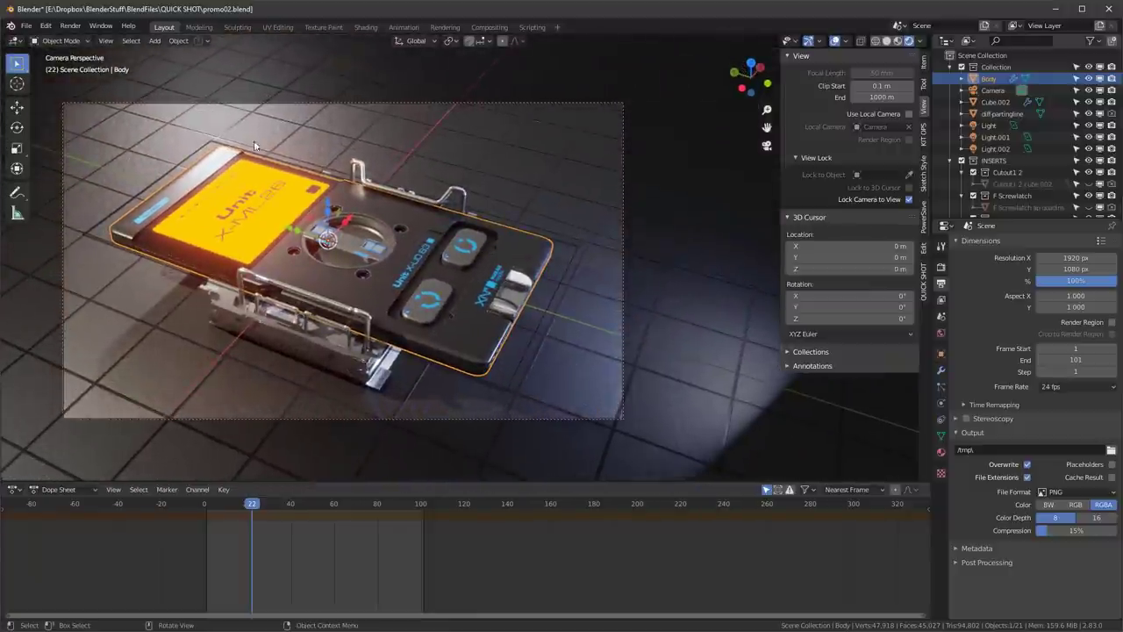
Step: Enable Orbit Around Selection in the Preferences Navigation settings, then close Preferences
left_click(45, 25)
left_click(64, 196)
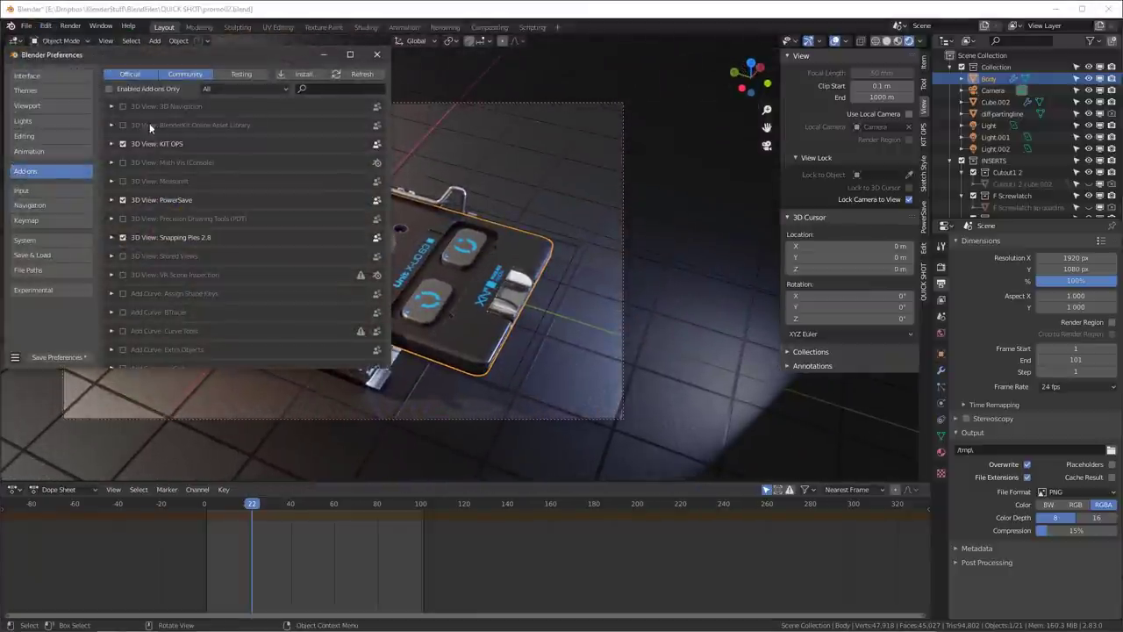
left_click(42, 207)
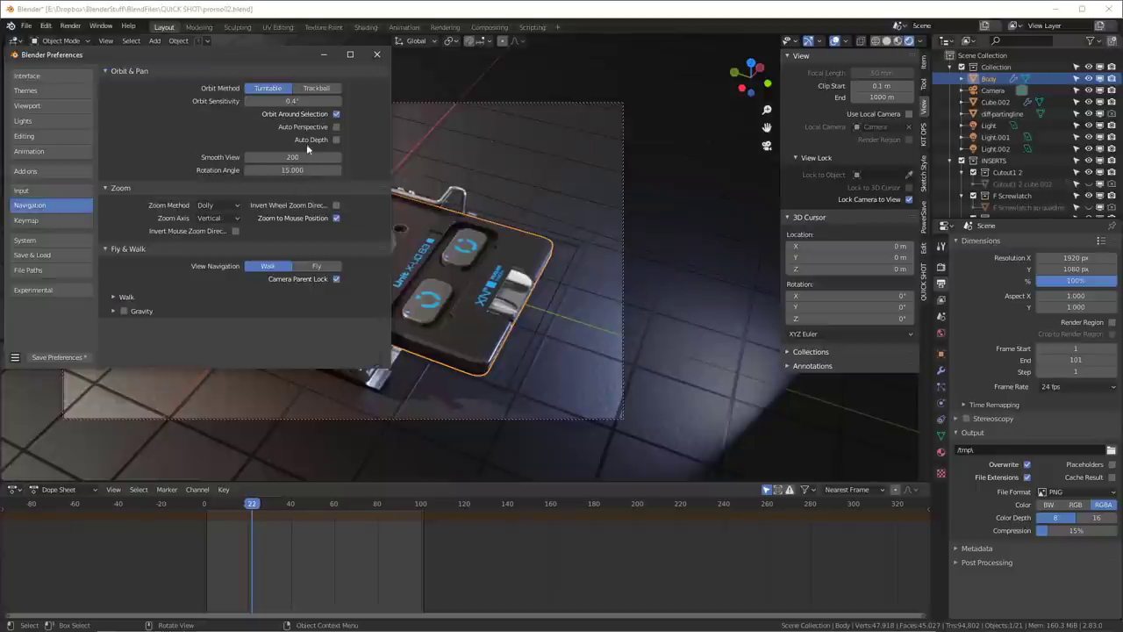
left_click(336, 110)
left_click(378, 56)
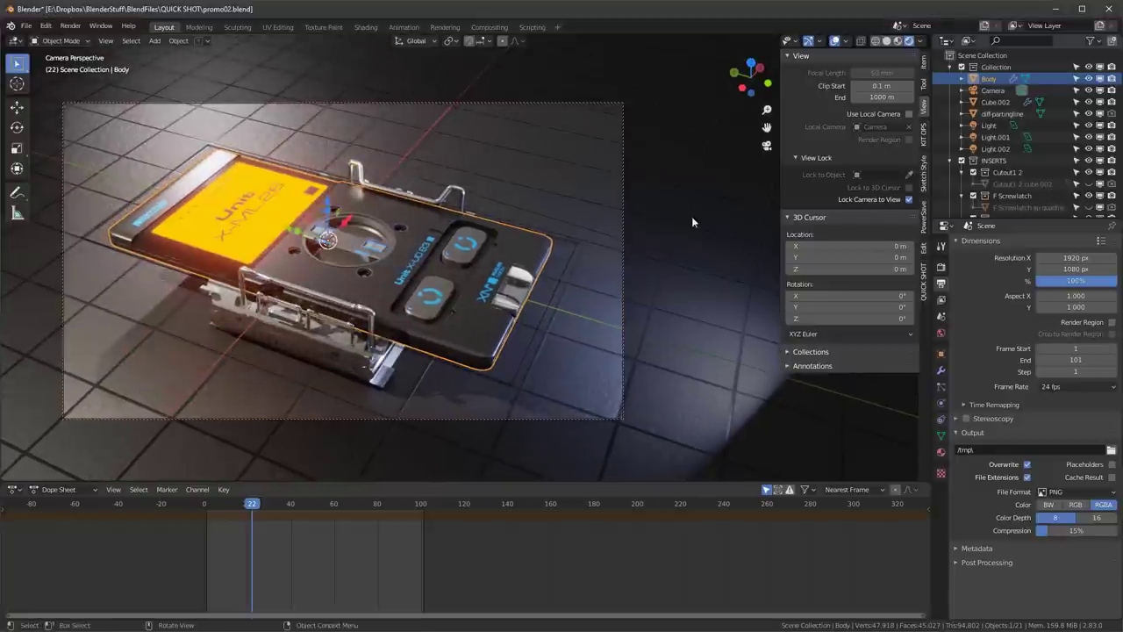
Step: Add Shot 1 from the current camera view with a length of 50 frames
left_click(923, 279)
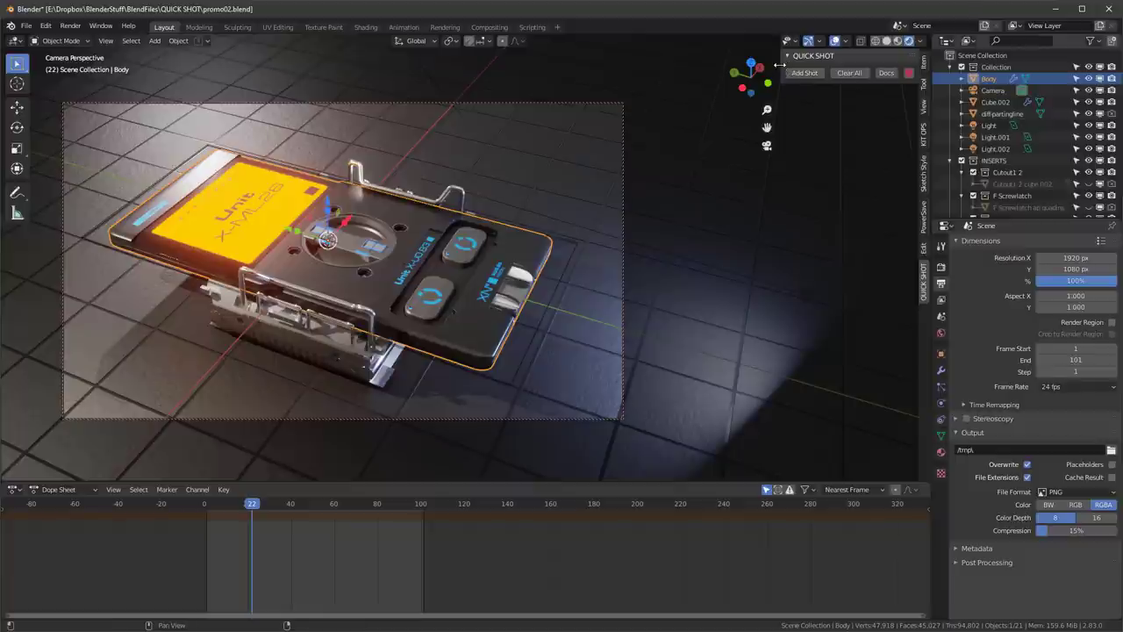
left_click_drag(775, 64, 679, 58)
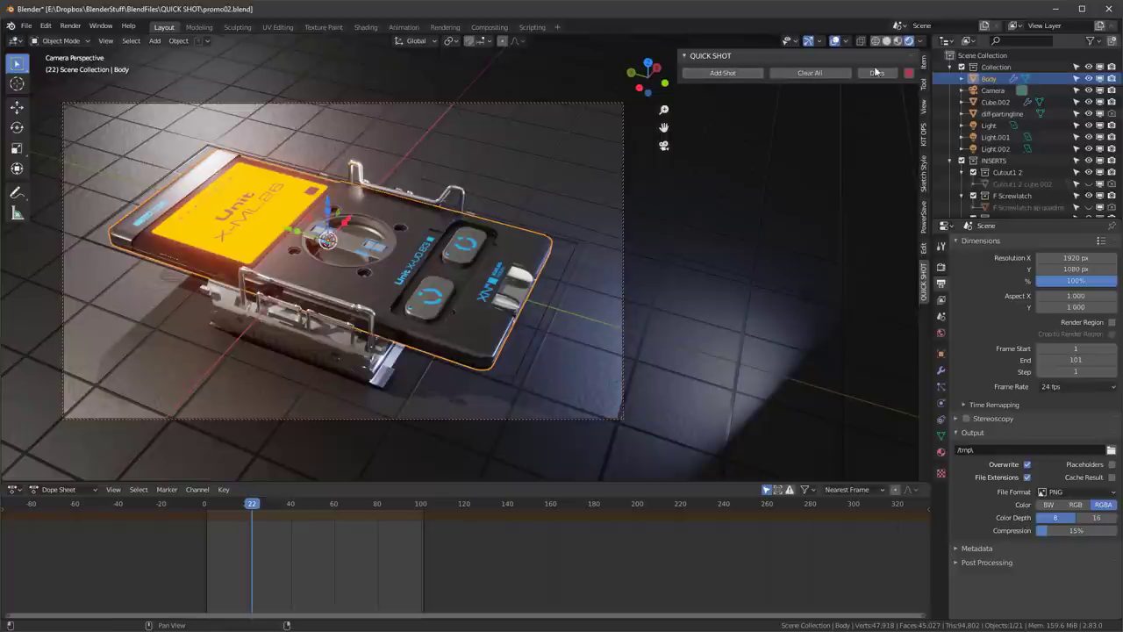
left_click(722, 74)
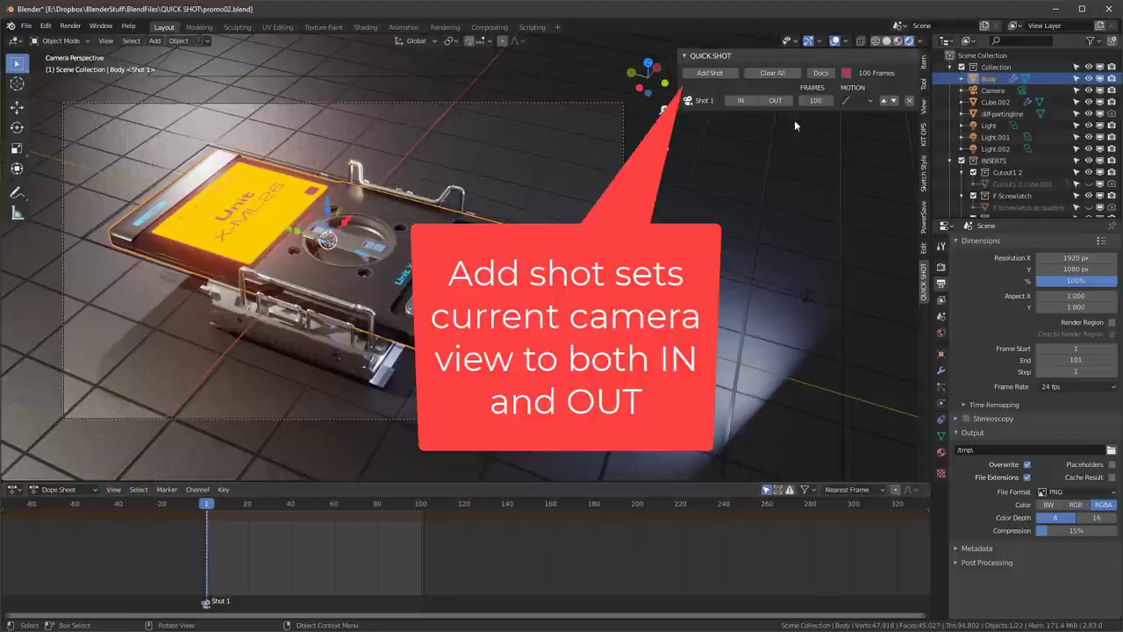
left_click(815, 100)
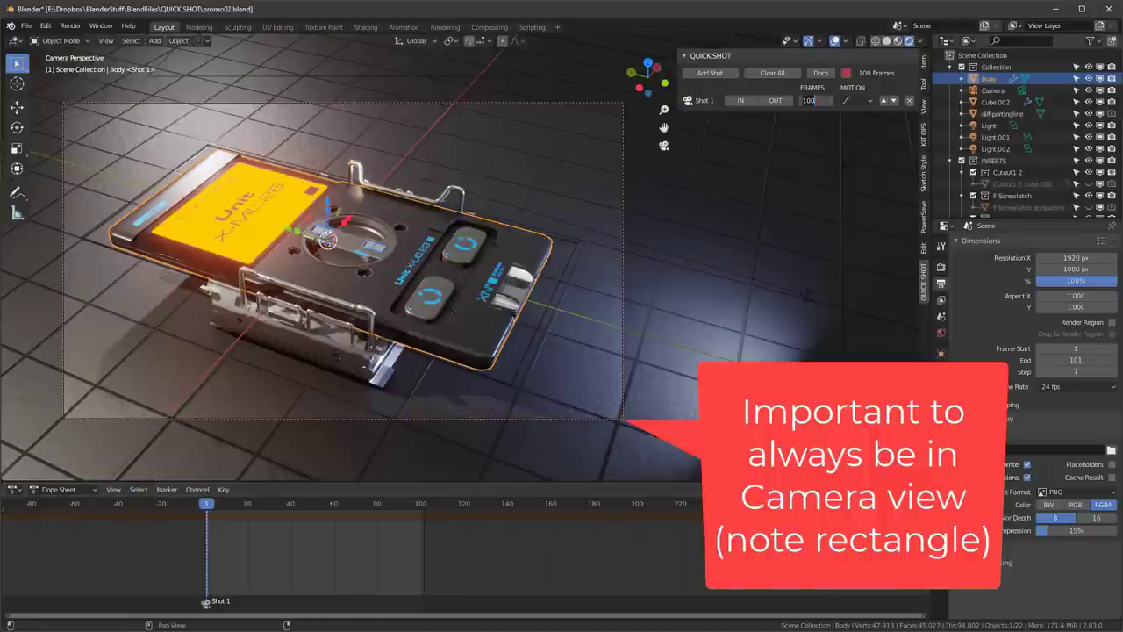
key("Return")
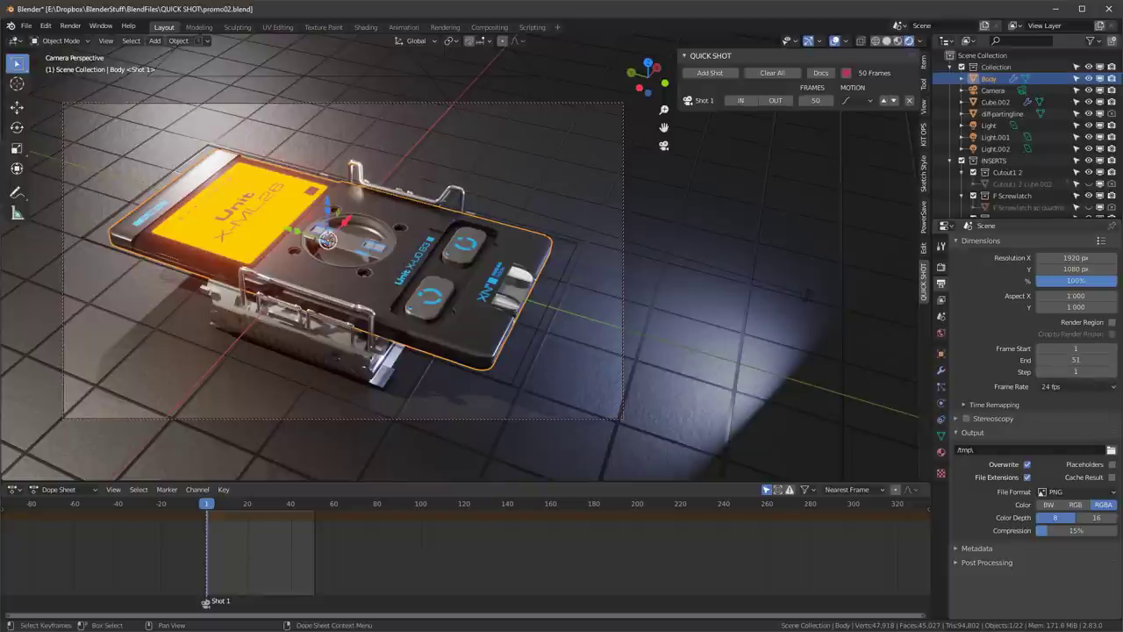
Step: Go to frame 29, orbit to a new angle, and key it as Shot 1's end view
key("space")
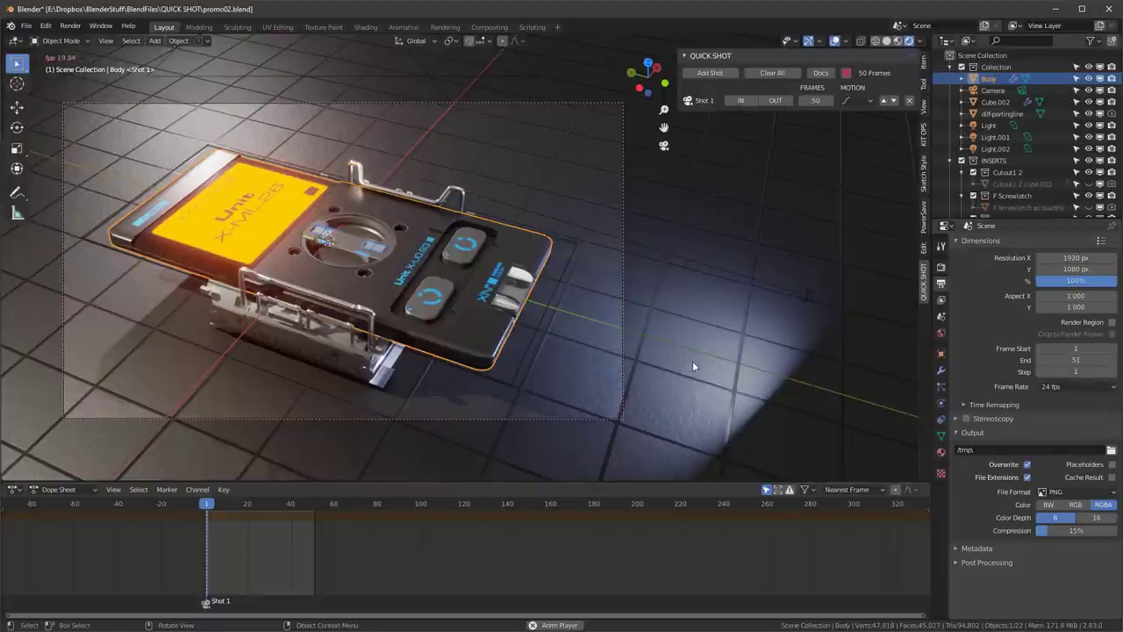
key("space")
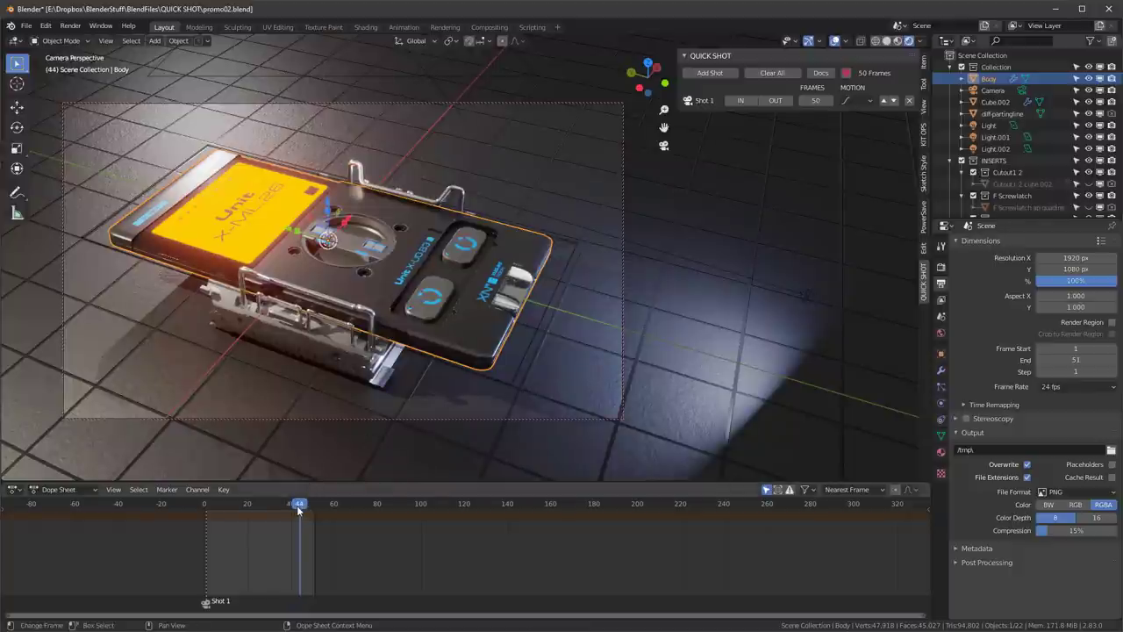
left_click_drag(298, 509, 268, 510)
middle_click_drag(387, 290, 502, 268)
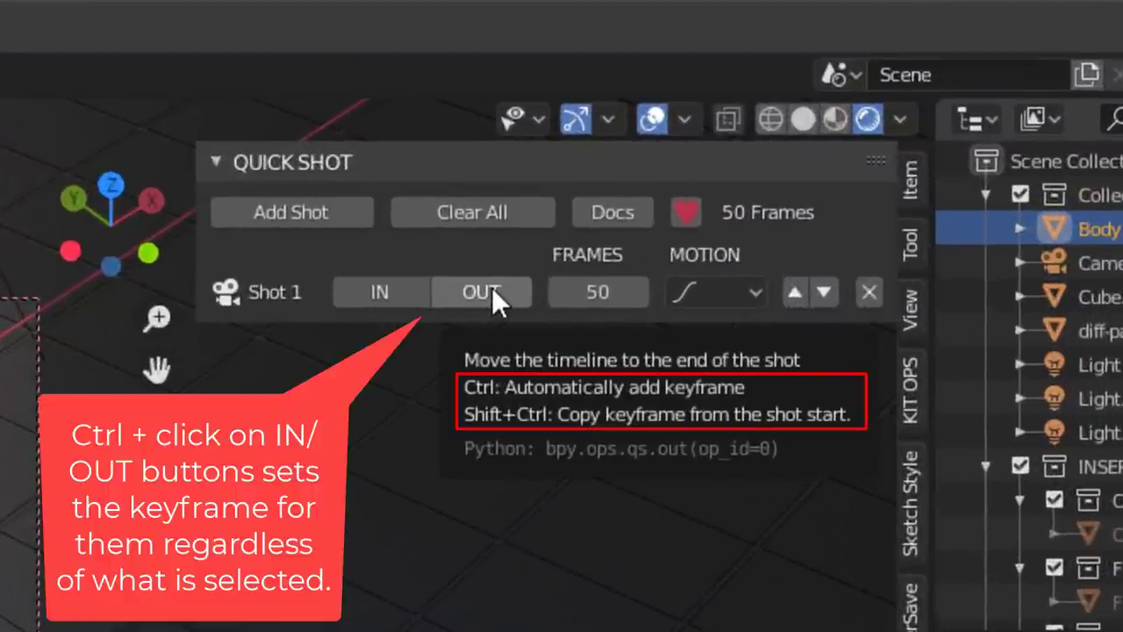
left_click(491, 289, "ctrl")
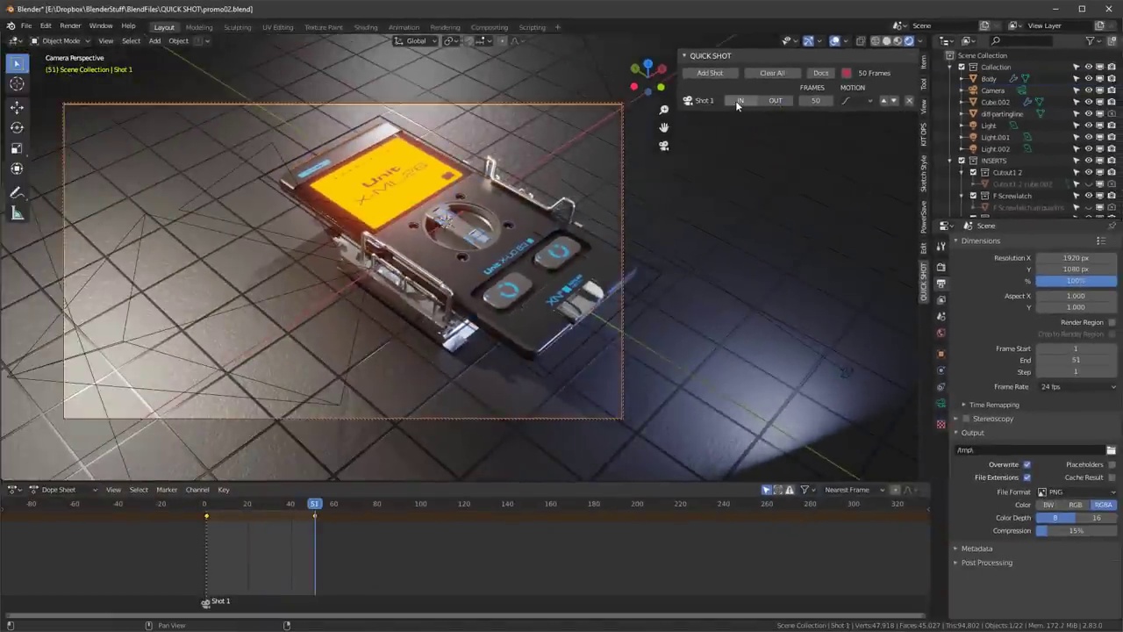
Step: Jump to Shot 1's start and play back the camera move
left_click(725, 110, "ctrl")
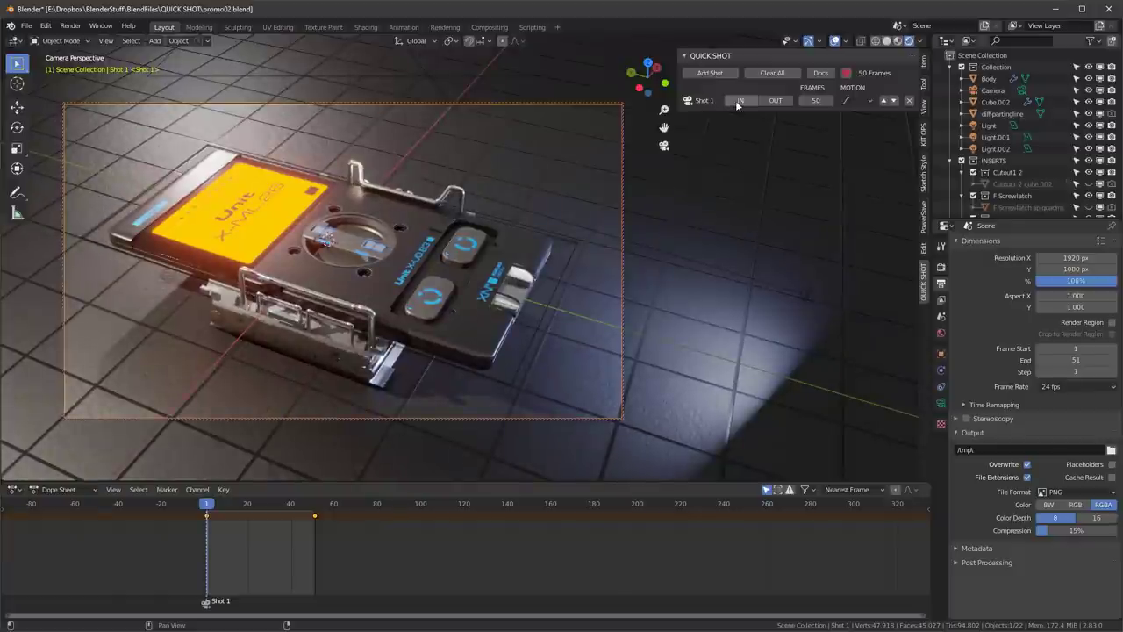
key("space")
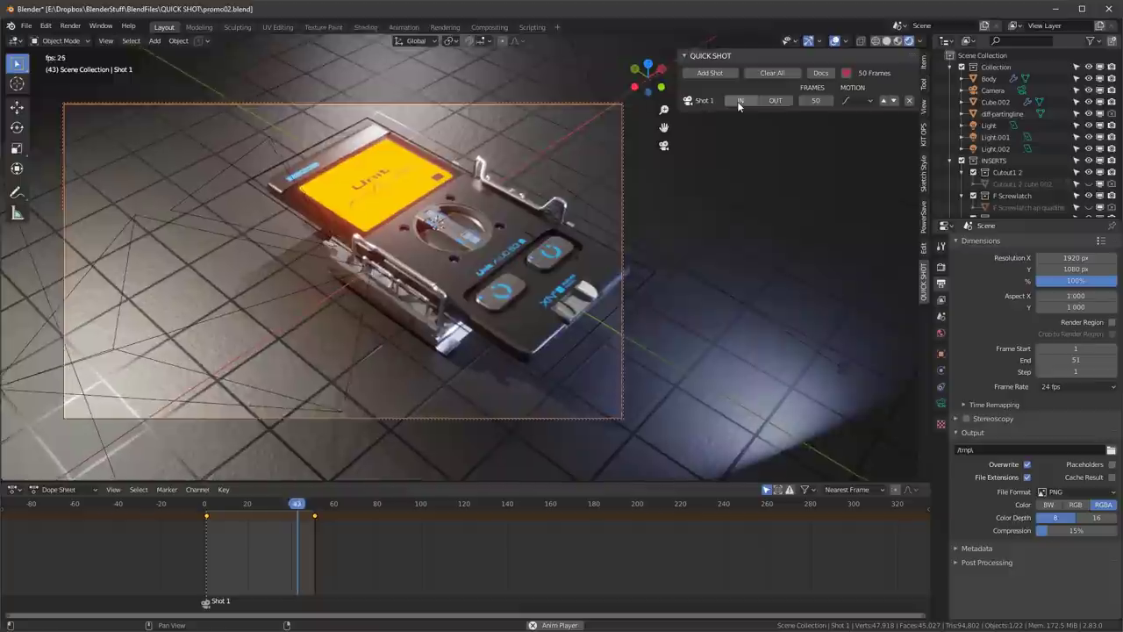
key("space")
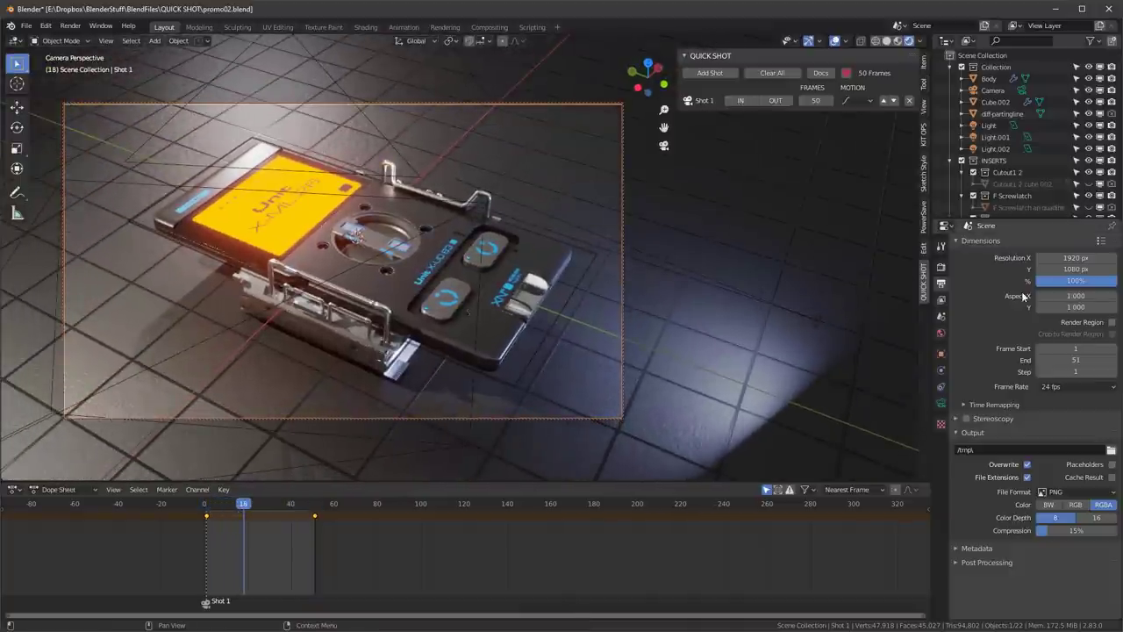
Step: Enable depth of field on Shot 1's camera, focused on F Screwlatch at F-Stop 1.1, and preview
left_click(940, 404)
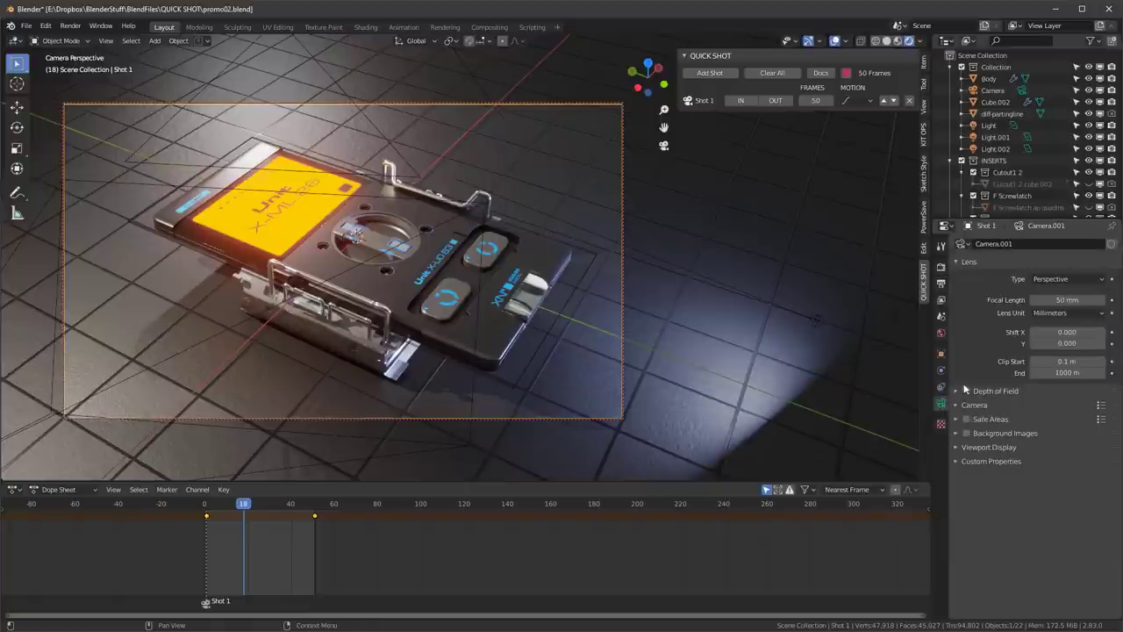
left_click(956, 391)
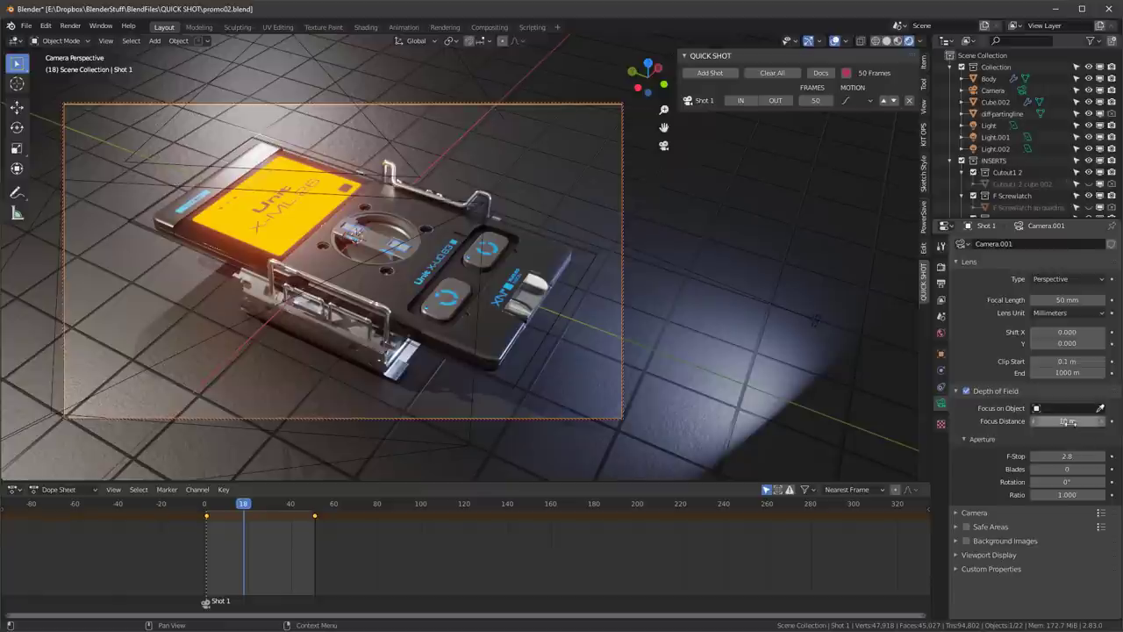
left_click_drag(1067, 456, 1018, 455)
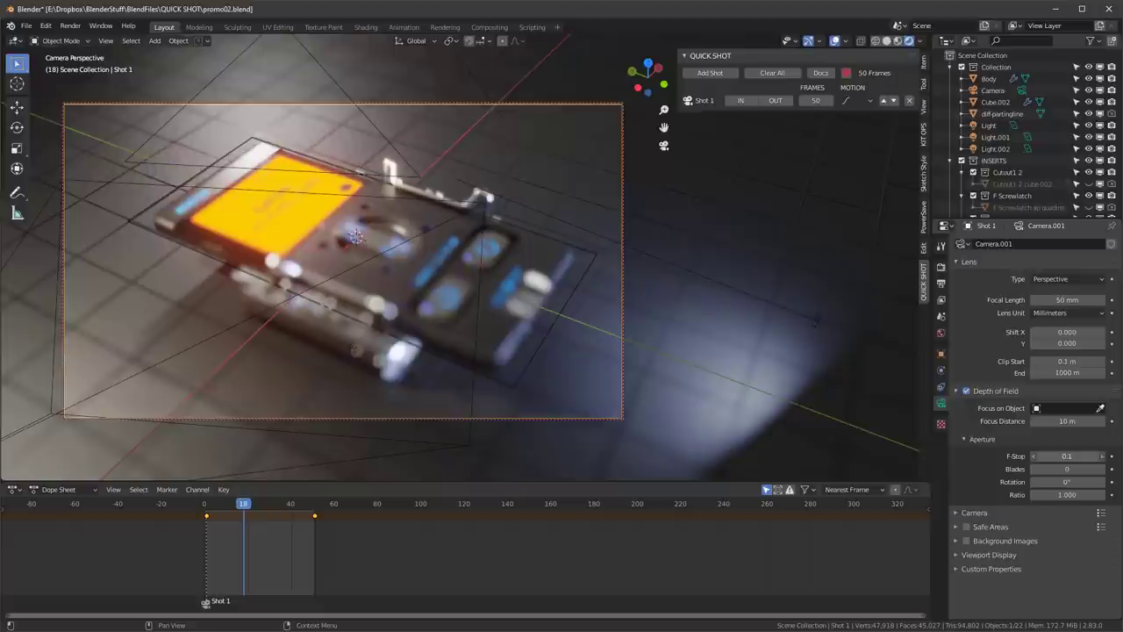
left_click(1098, 409)
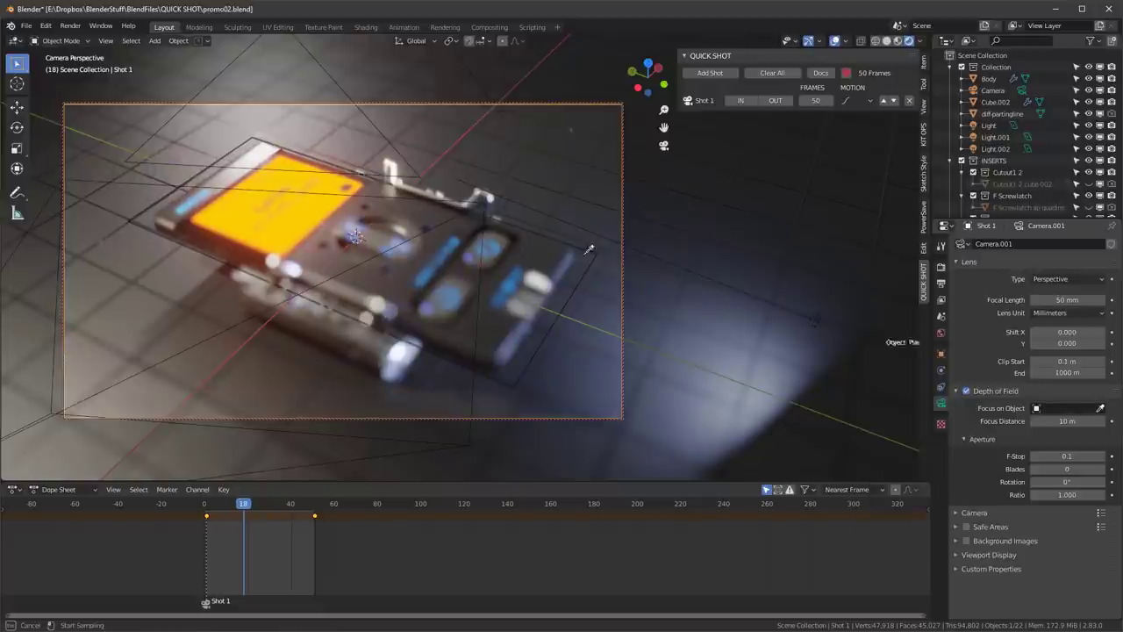
left_click(383, 226)
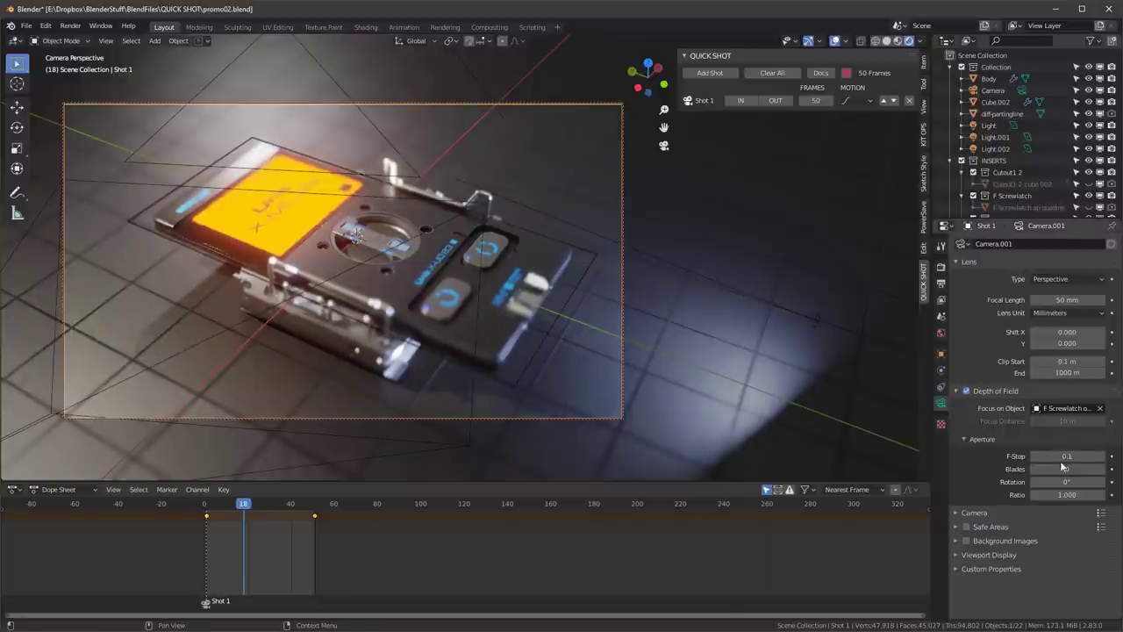
left_click_drag(1058, 456, 1079, 456)
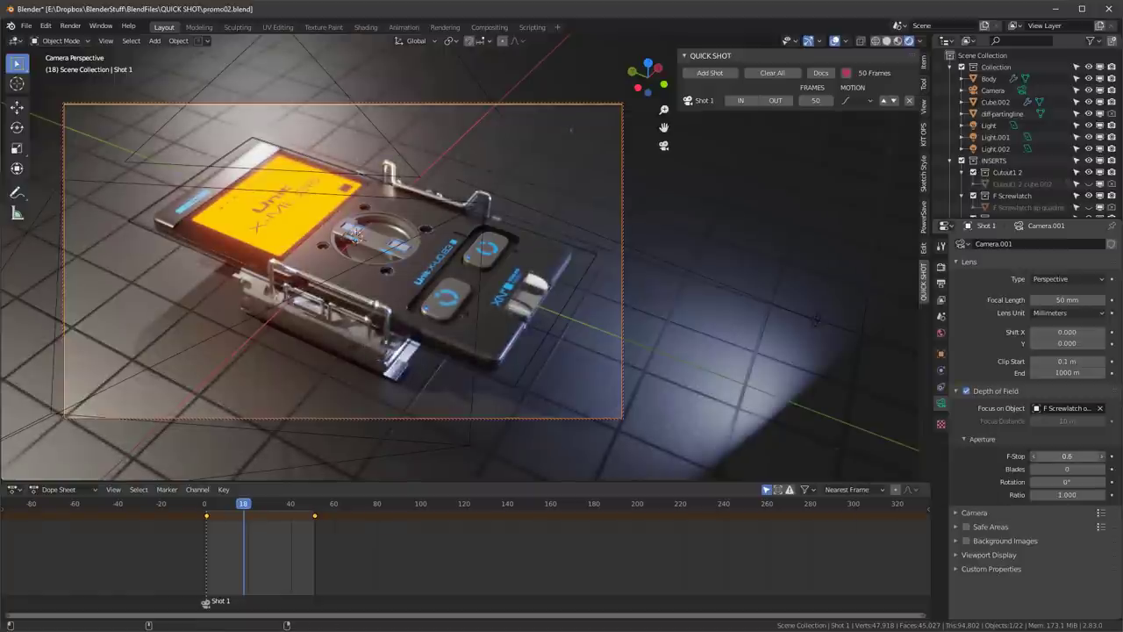
left_click_drag(1067, 456, 1067, 457)
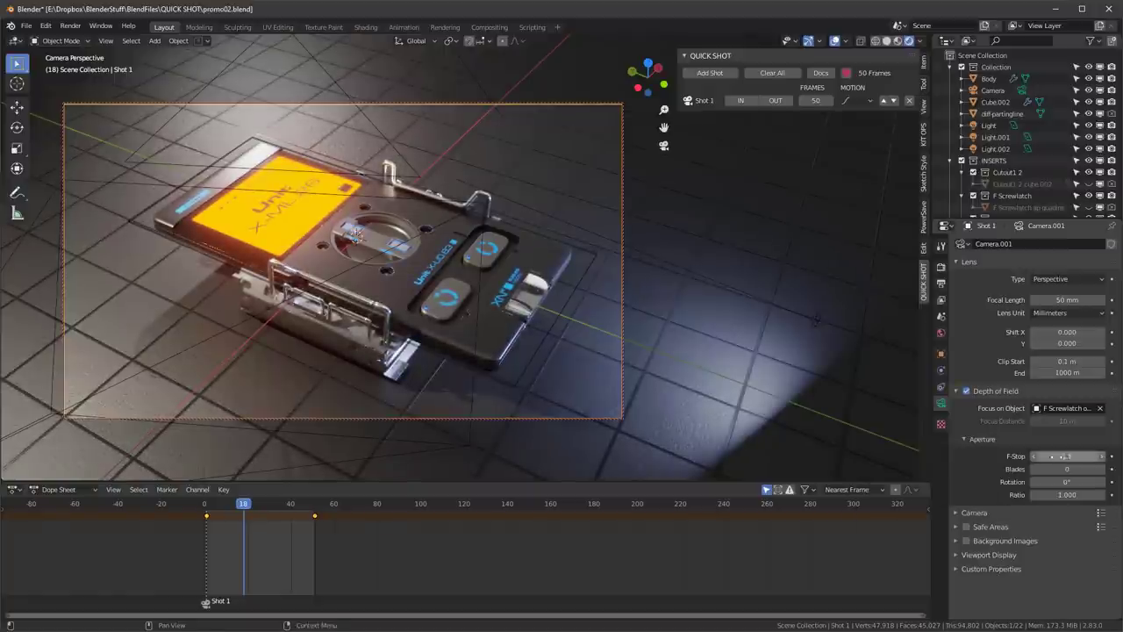
key("space")
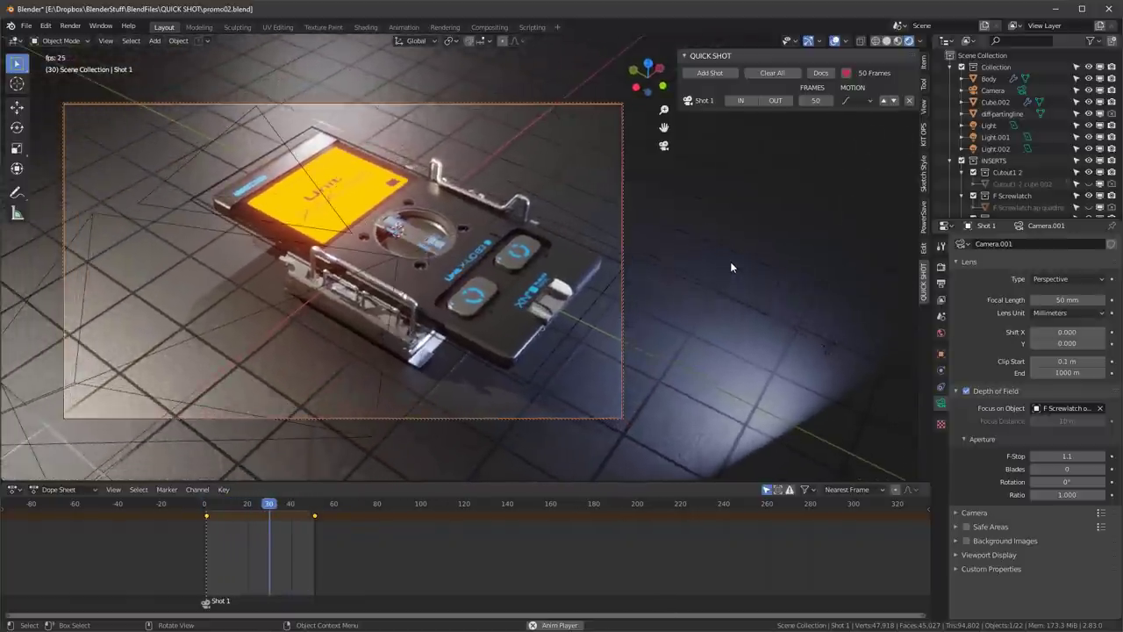
Step: Add Shot 2, reframe the camera closer on the device, and key that view as its start and end
key("space")
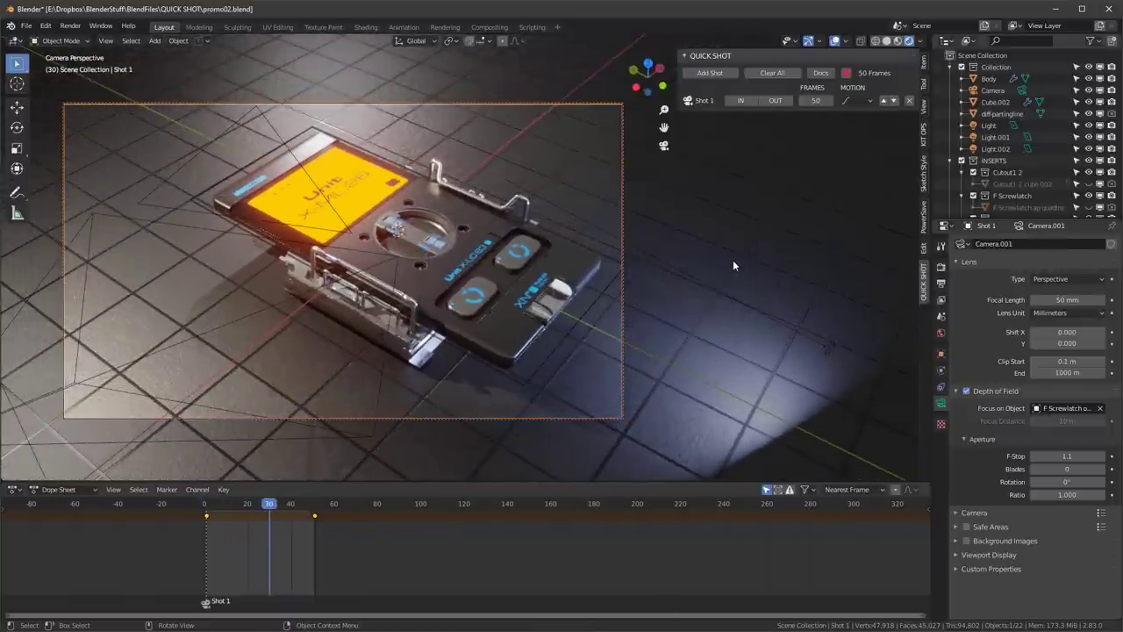
left_click(717, 74)
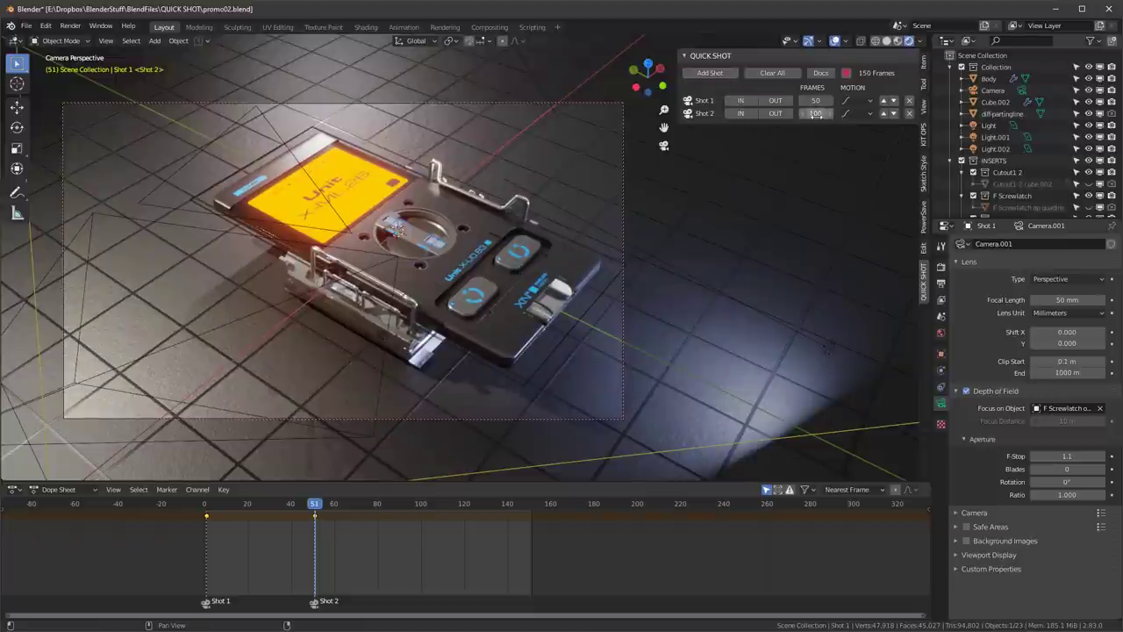
middle_click_drag(457, 263, 286, 262)
left_click(308, 259)
scroll(273, 251, "up", 3)
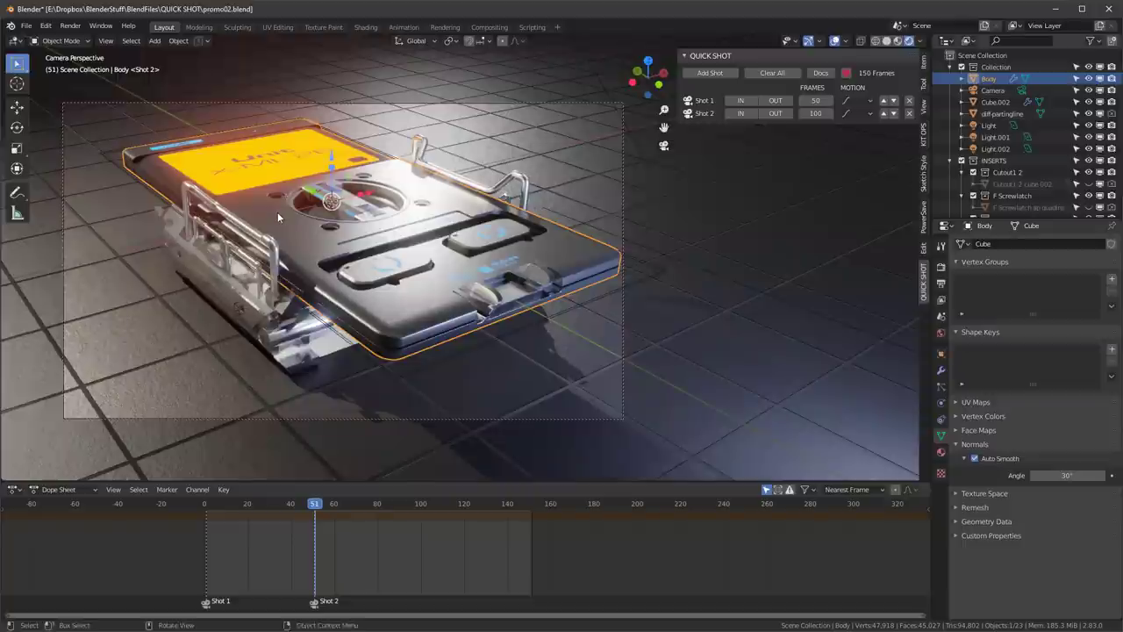
middle_click_drag(277, 211, 383, 239)
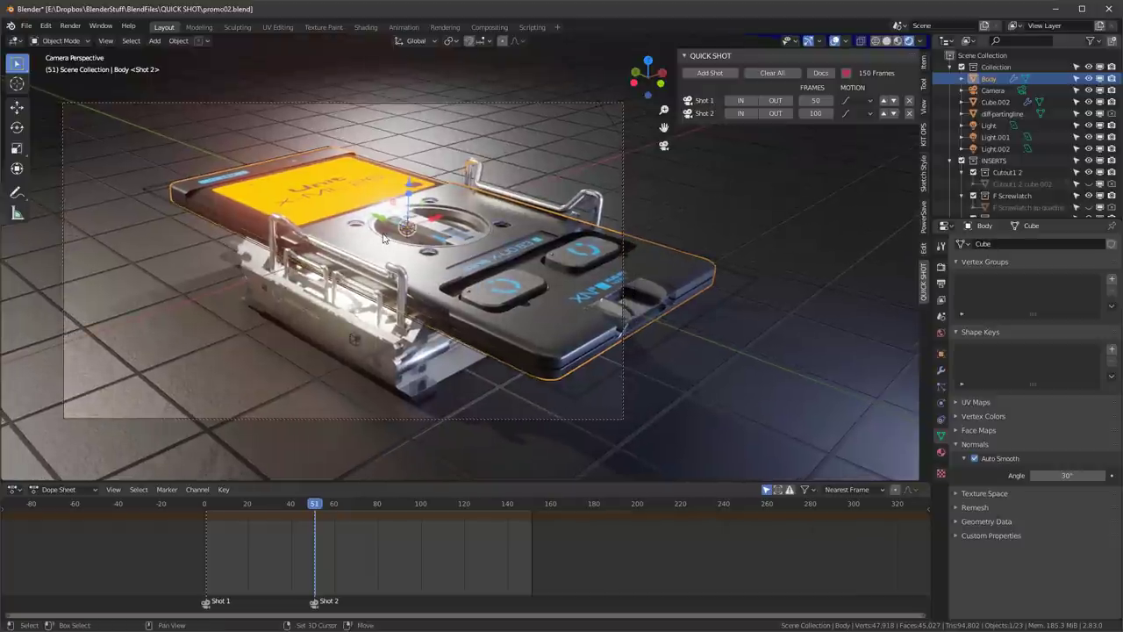
left_click(745, 115)
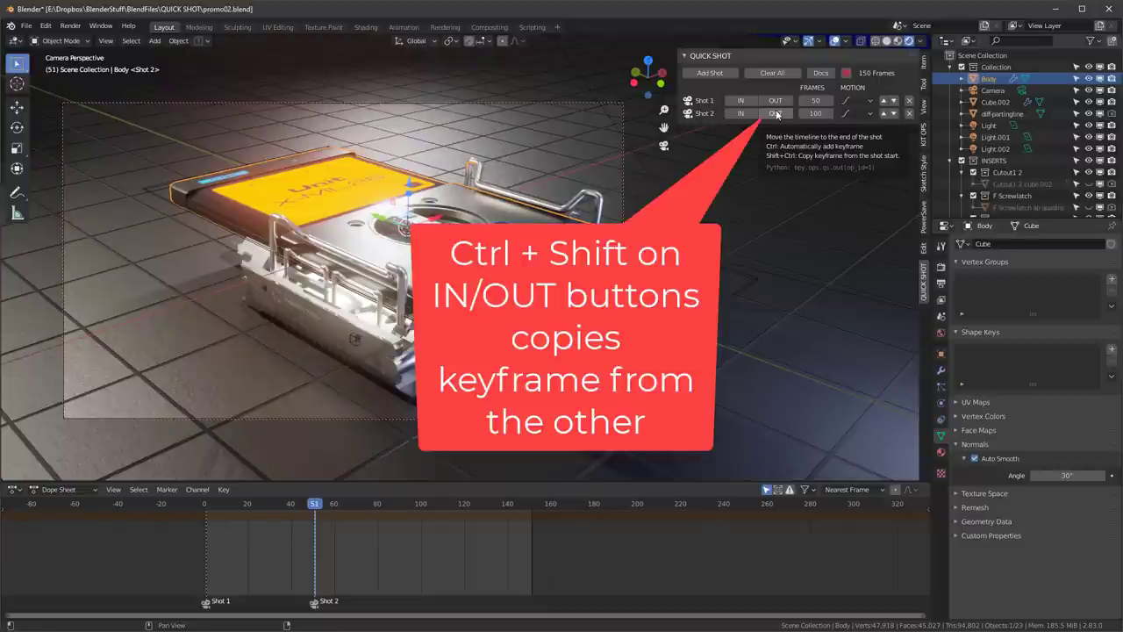
left_click(779, 115, "ctrl+shift")
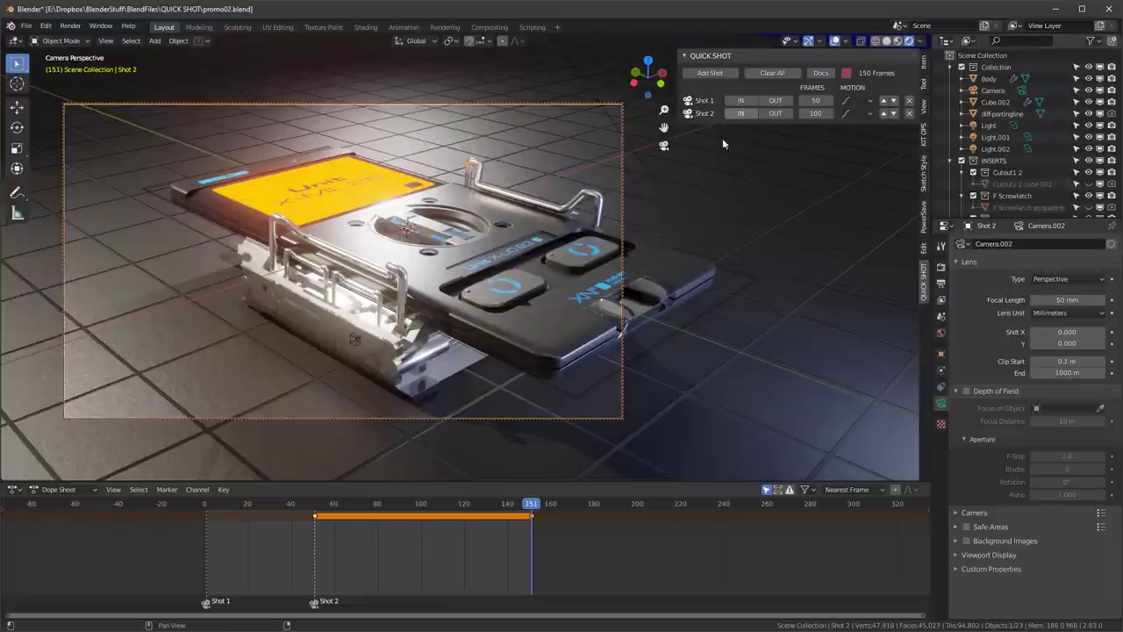
Step: Re-orbit and zoom the camera around the device body, then play back the shots
left_click(430, 269)
middle_click_drag(307, 256, 741, 191)
scroll(343, 238, "up", 2)
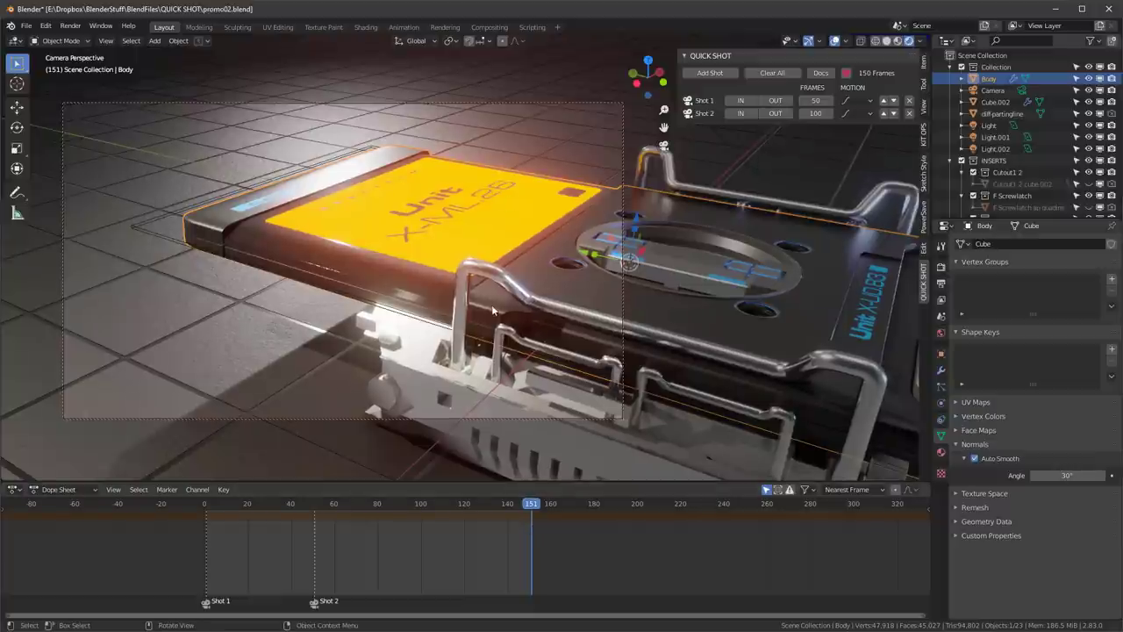
key("space")
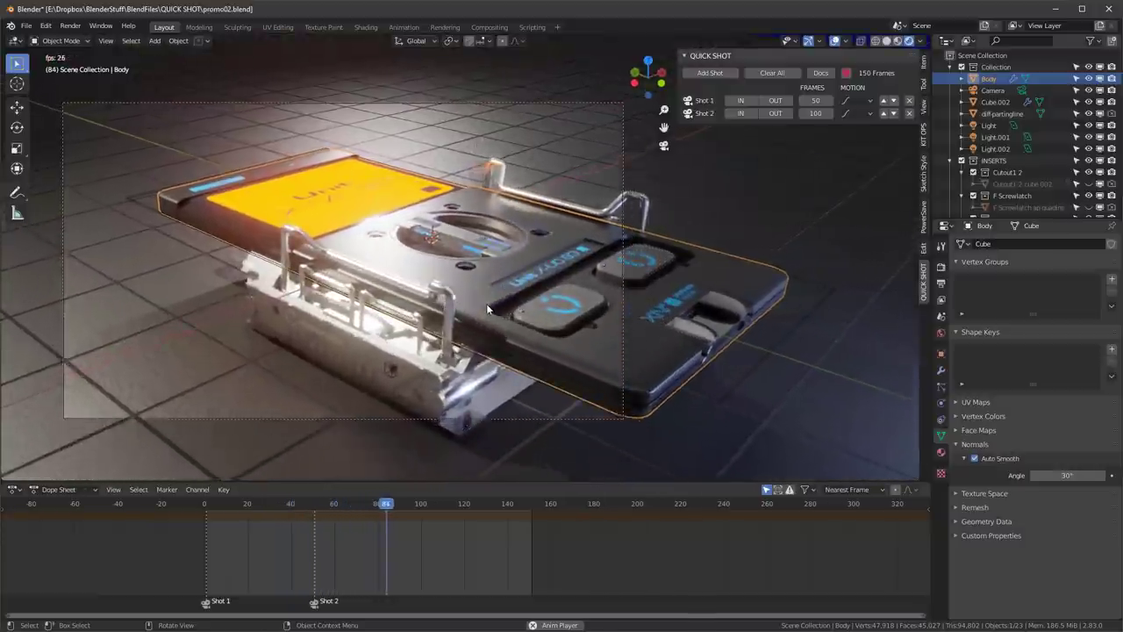
key("space")
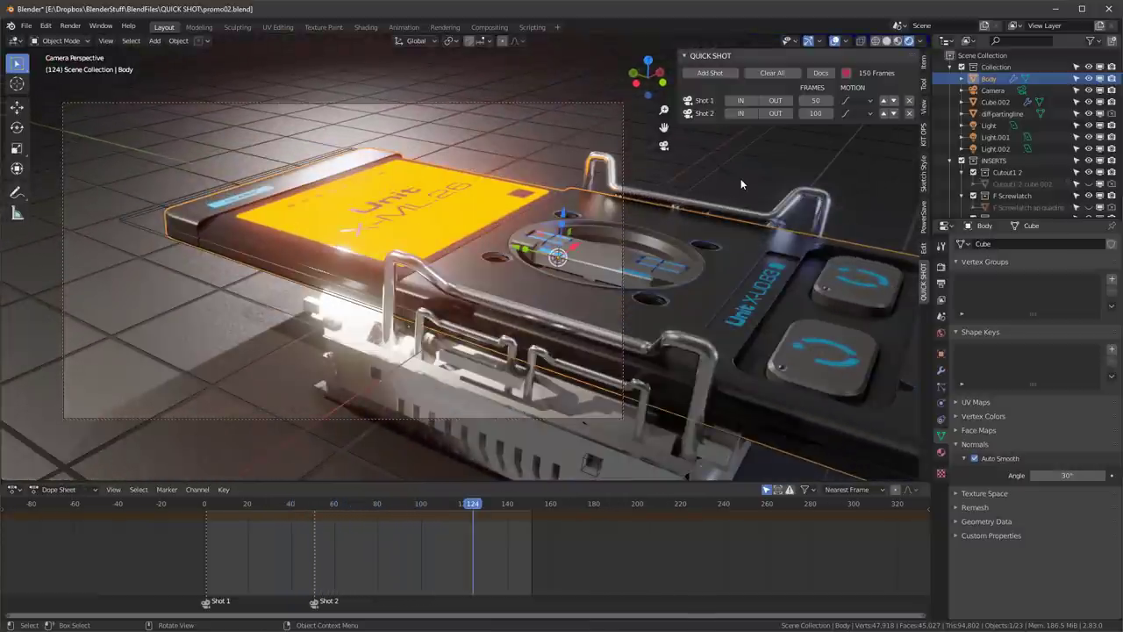
Step: Give Shot 2 a different motion curve and play the animation through Shot 2's camera
left_click(869, 113)
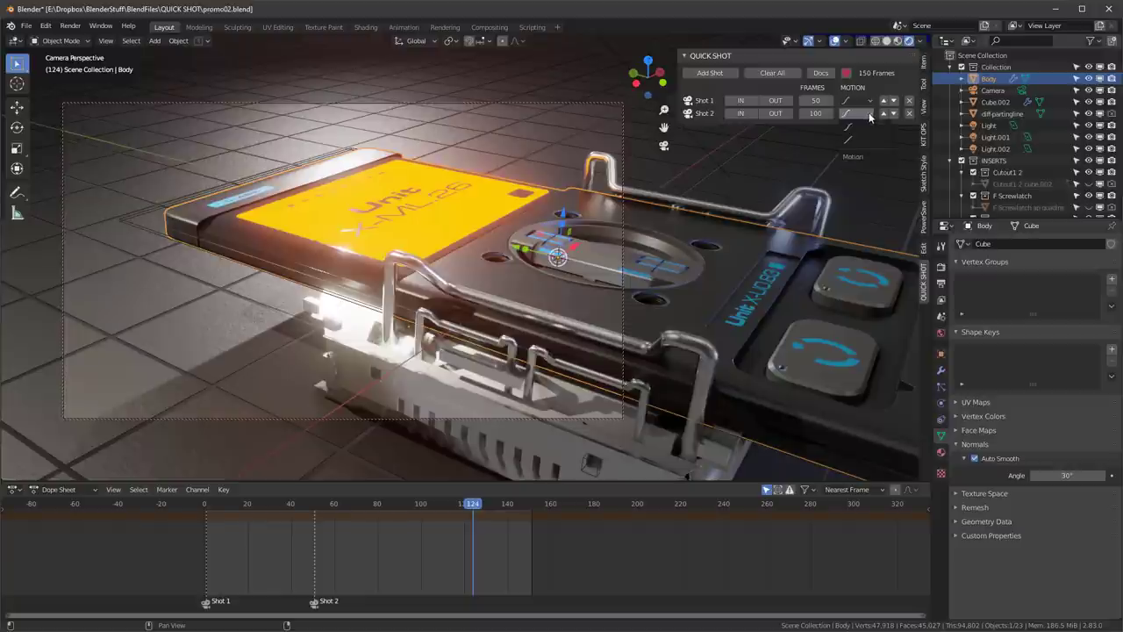
left_click(854, 141)
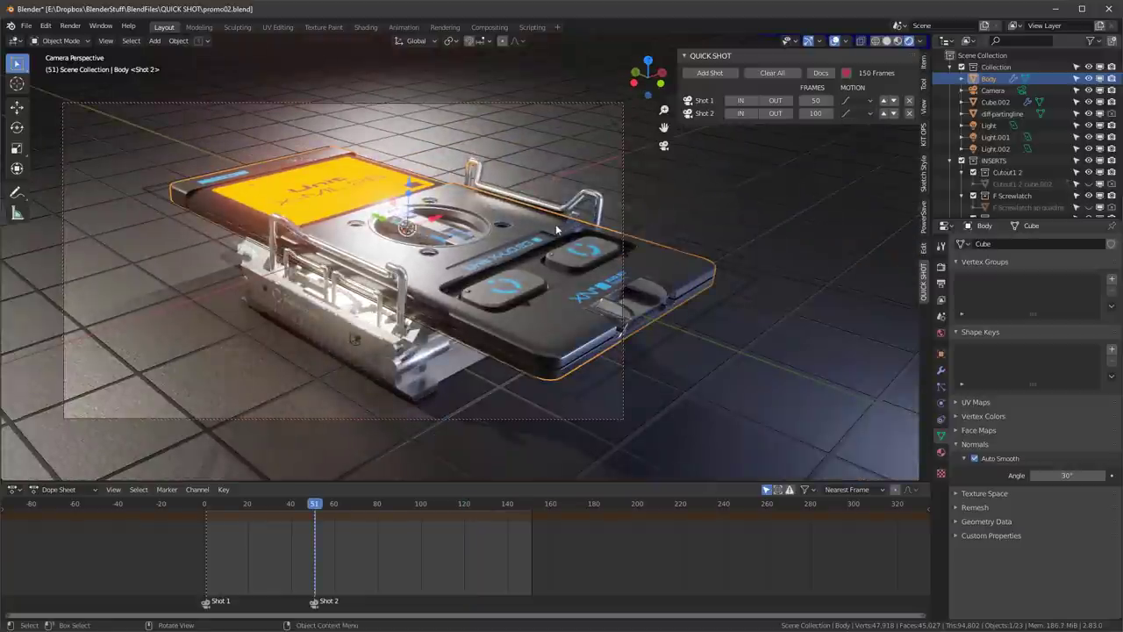
left_click(744, 115)
key("space")
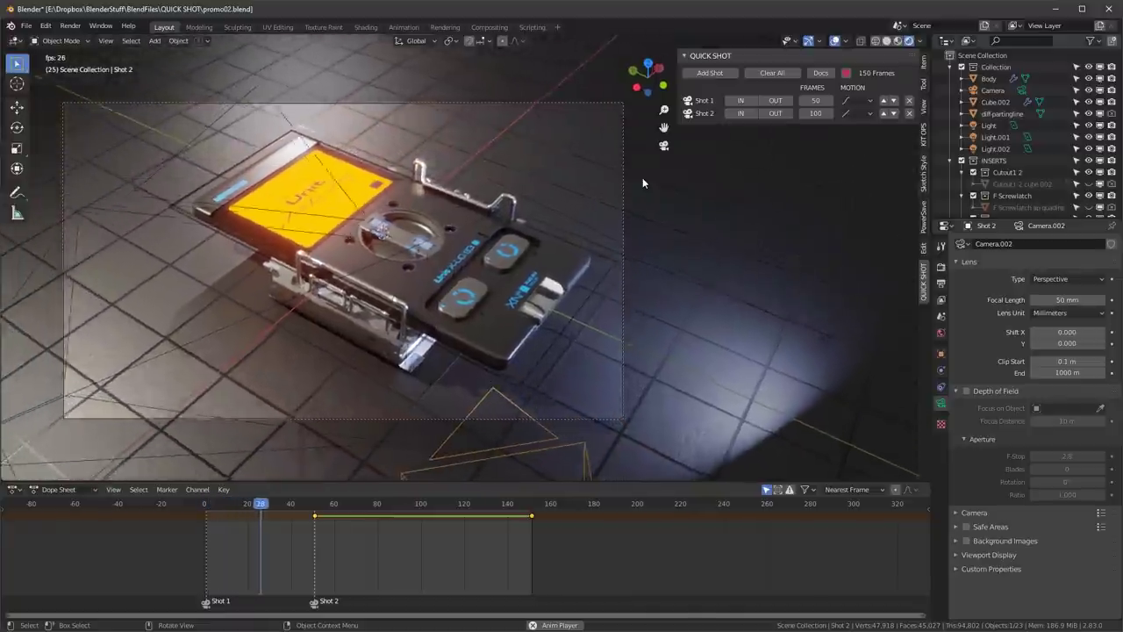
Step: Enable depth of field on Shot 2's camera with F-Stop 0.7 and 4.7 m focus, then play to check
key("space")
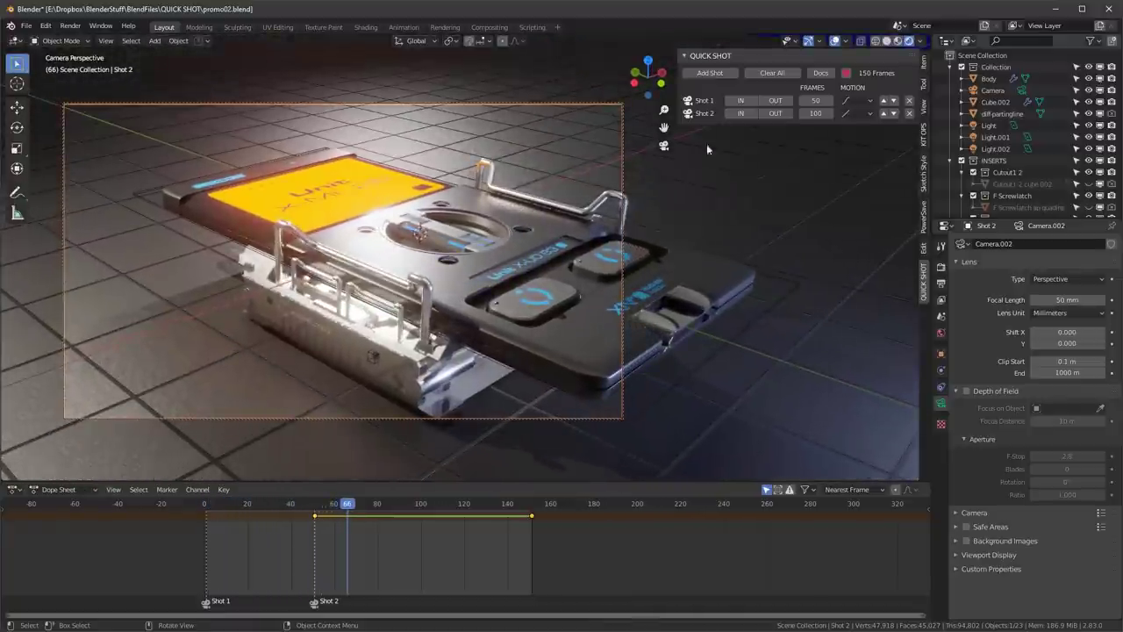
scroll(998, 172, "down", 15)
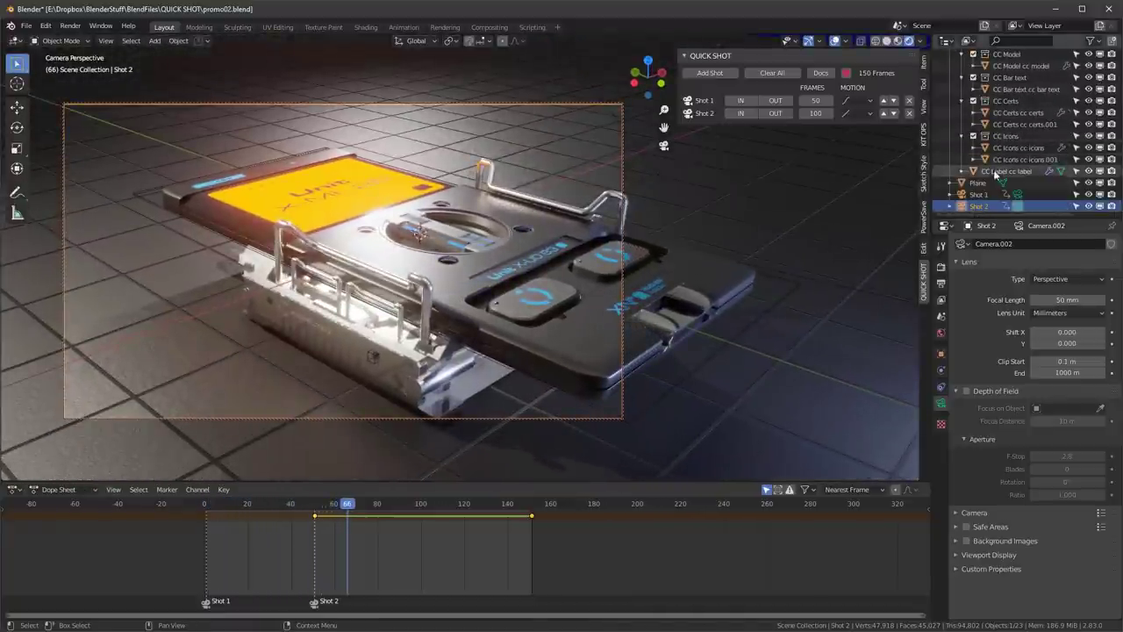
left_click(967, 391)
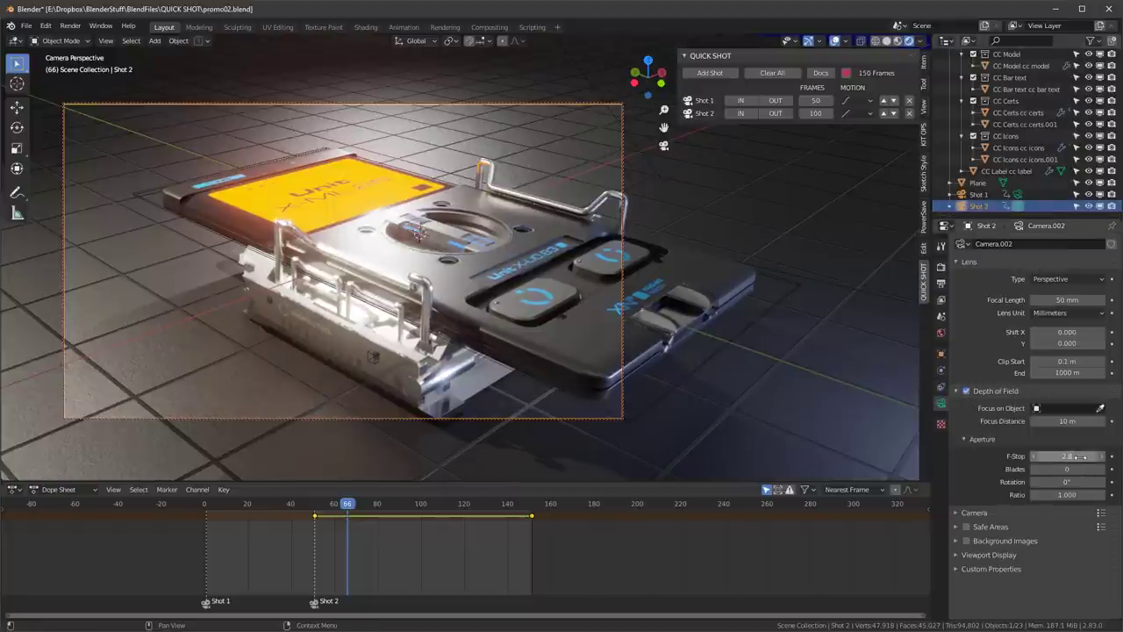
left_click_drag(1079, 456, 1045, 457)
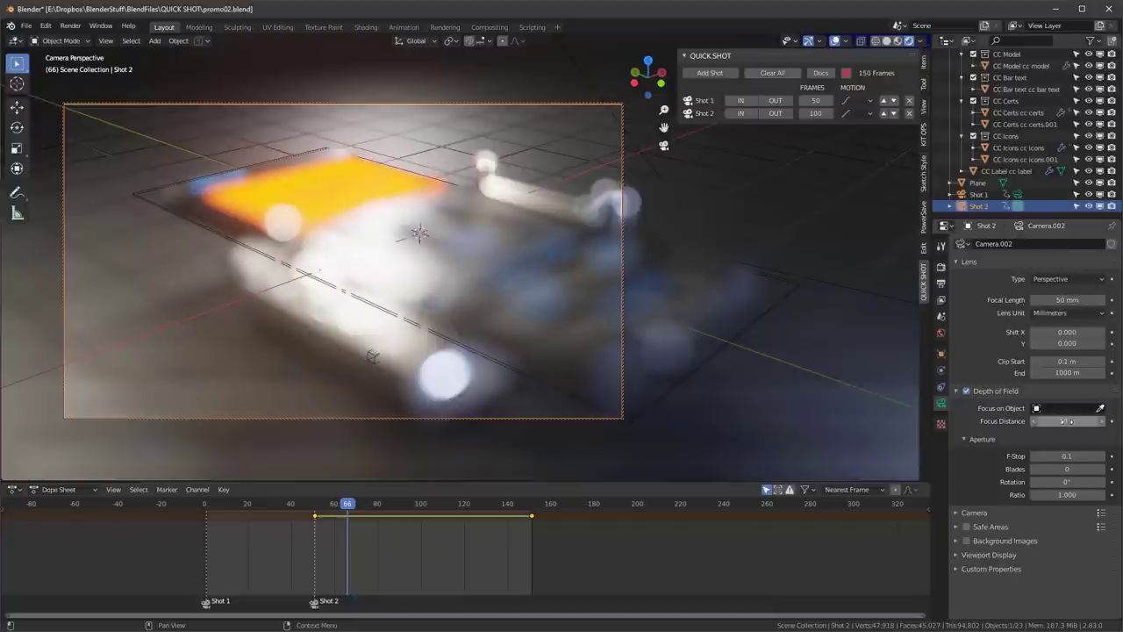
left_click_drag(1068, 422, 1018, 421)
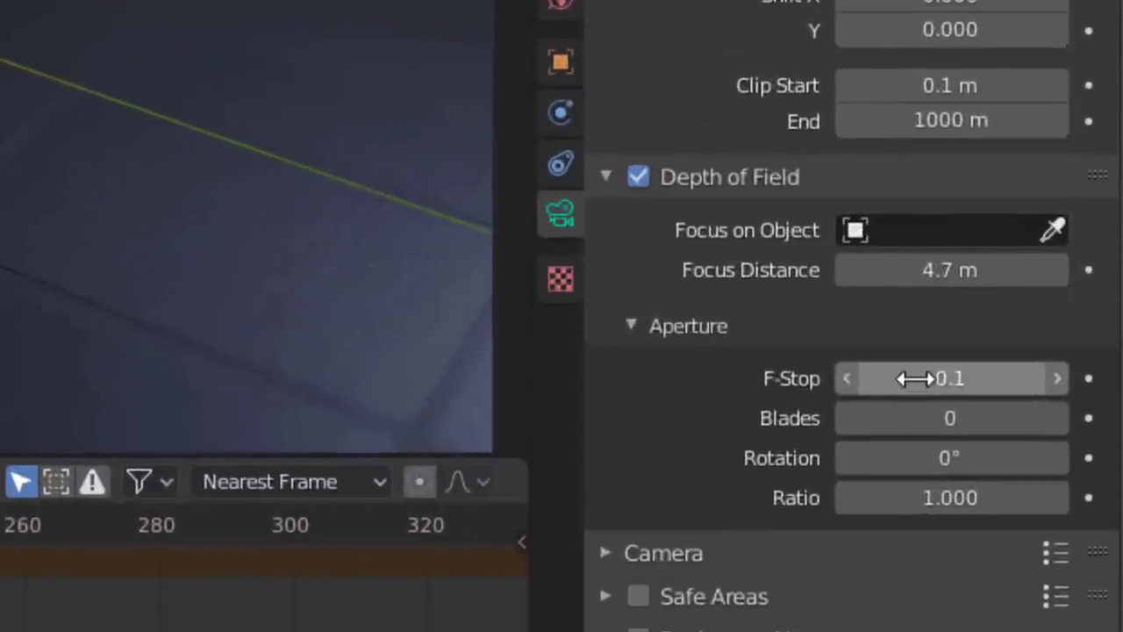
left_click_drag(916, 378, 930, 378)
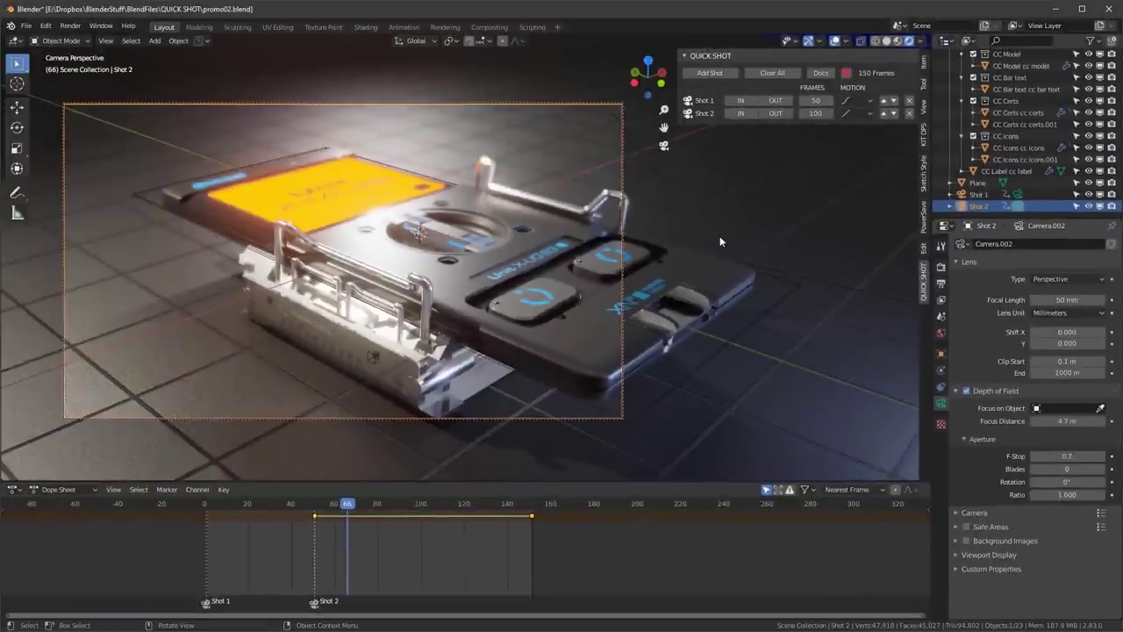
key("space")
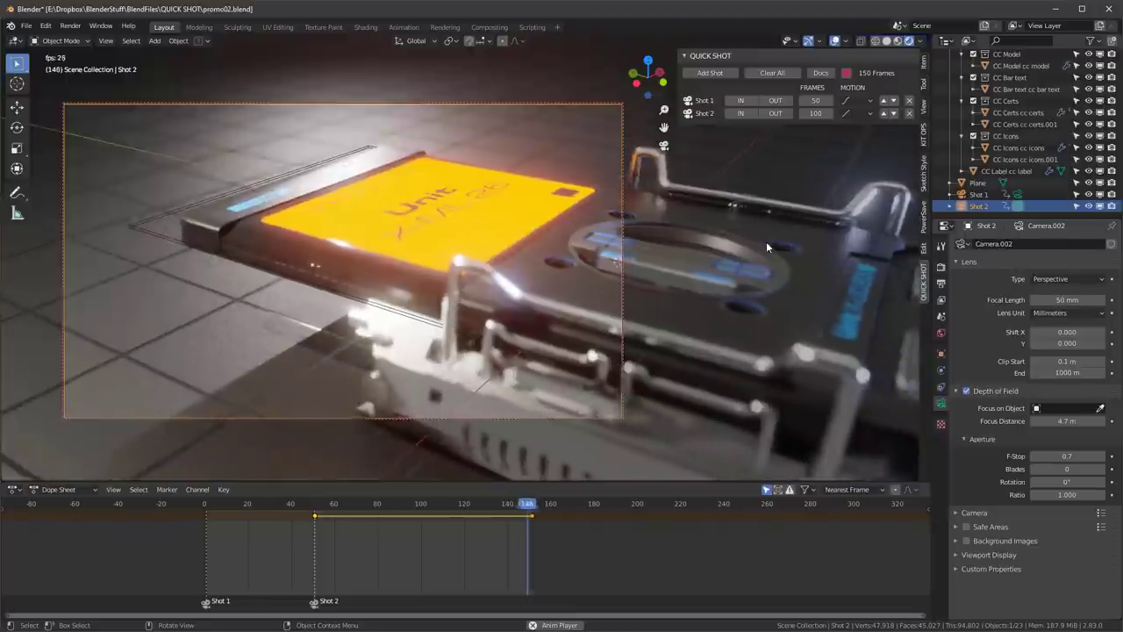
Step: Add Shot 3 and key its starting camera angle, swung toward the device
key("Escape")
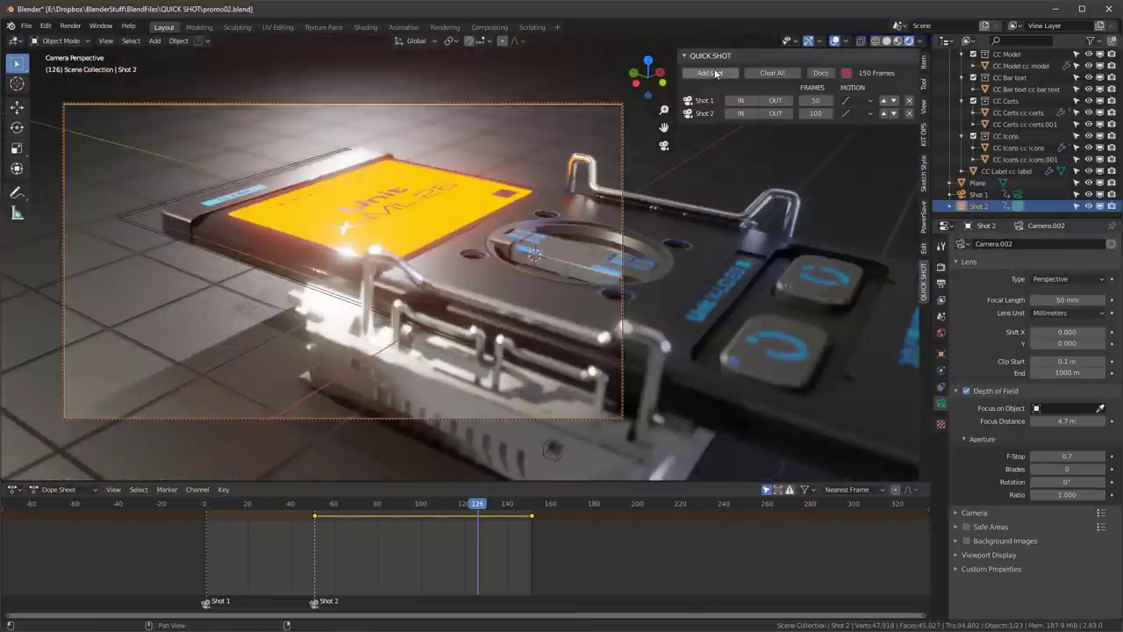
left_click(712, 73)
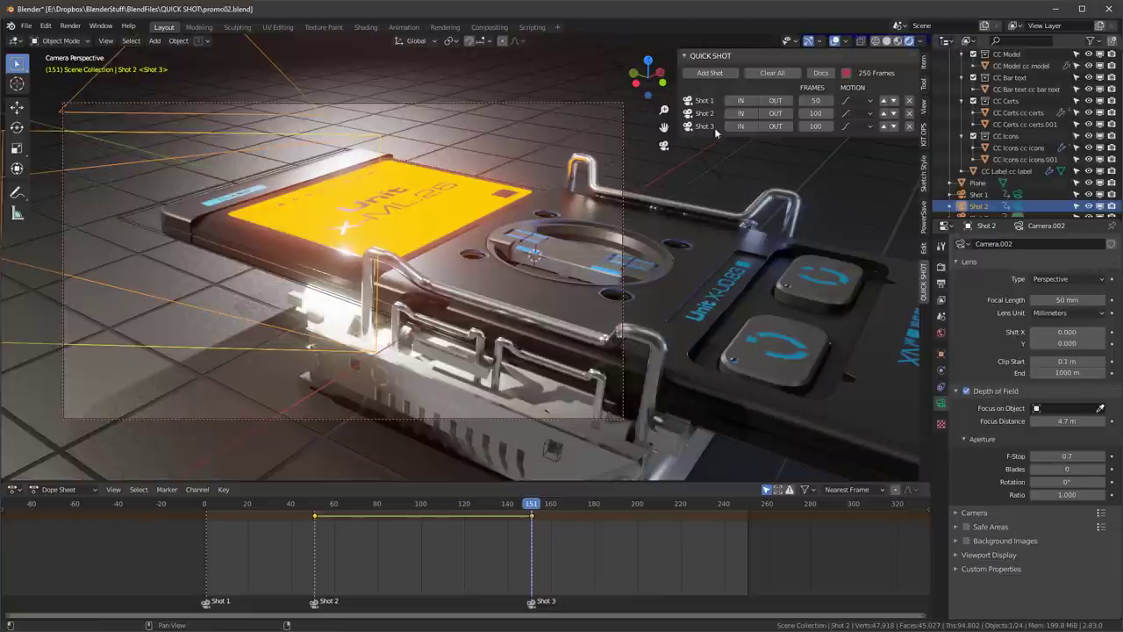
left_click(743, 126)
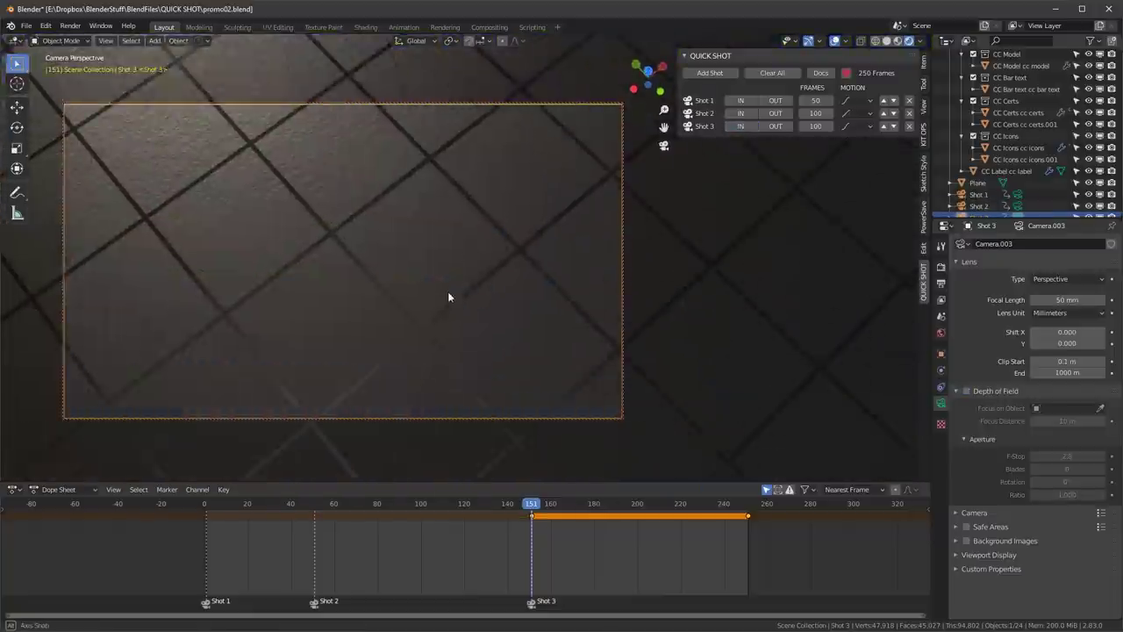
middle_click_drag(448, 296, 800, 138)
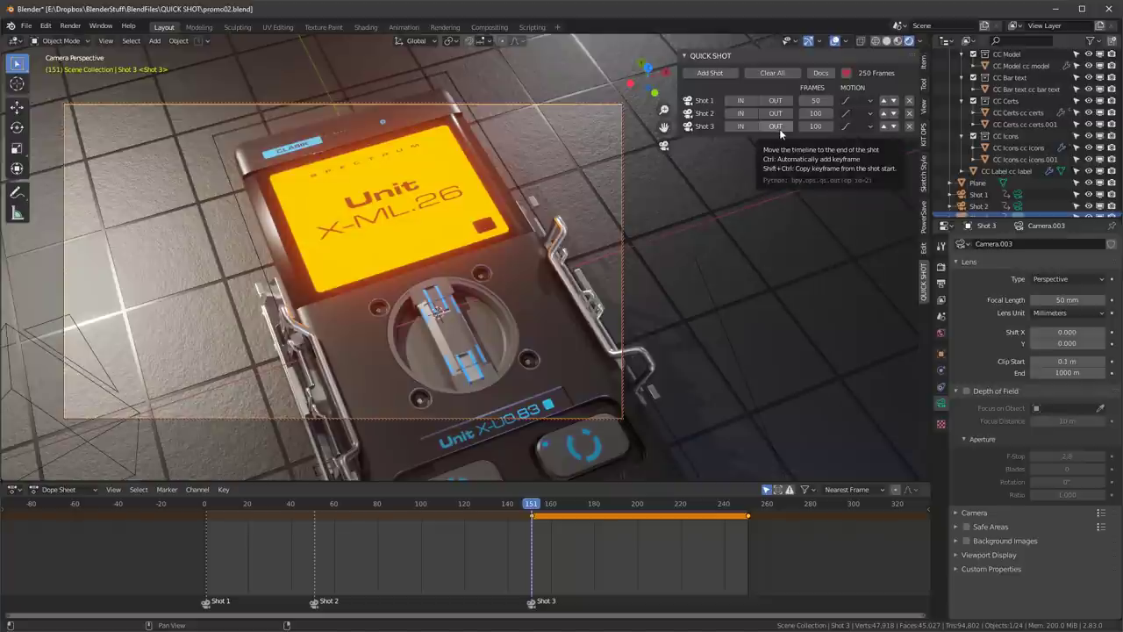
left_click(741, 128)
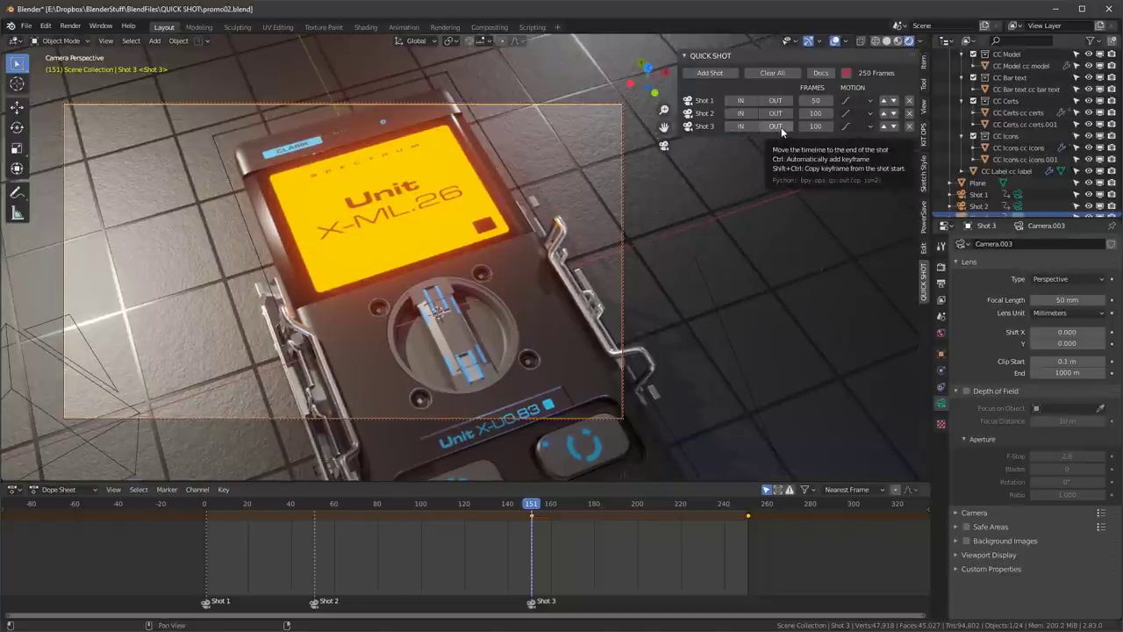
Step: Key Shot 3's ending camera at a top-down view above the device and preview the move
left_click(776, 126)
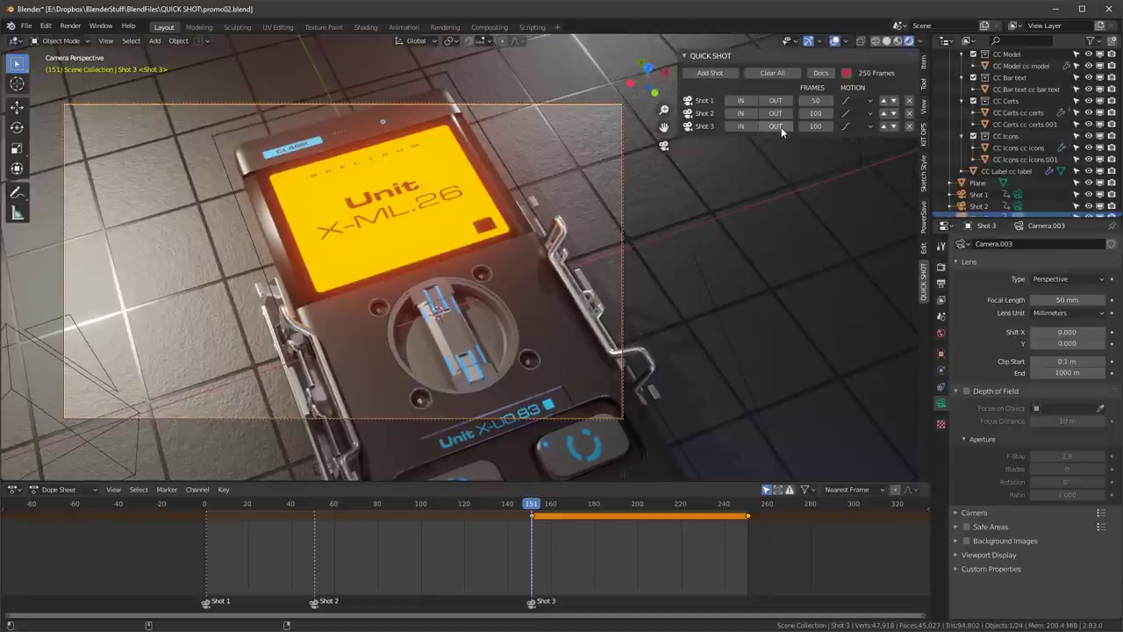
scroll(421, 266, "down", 5)
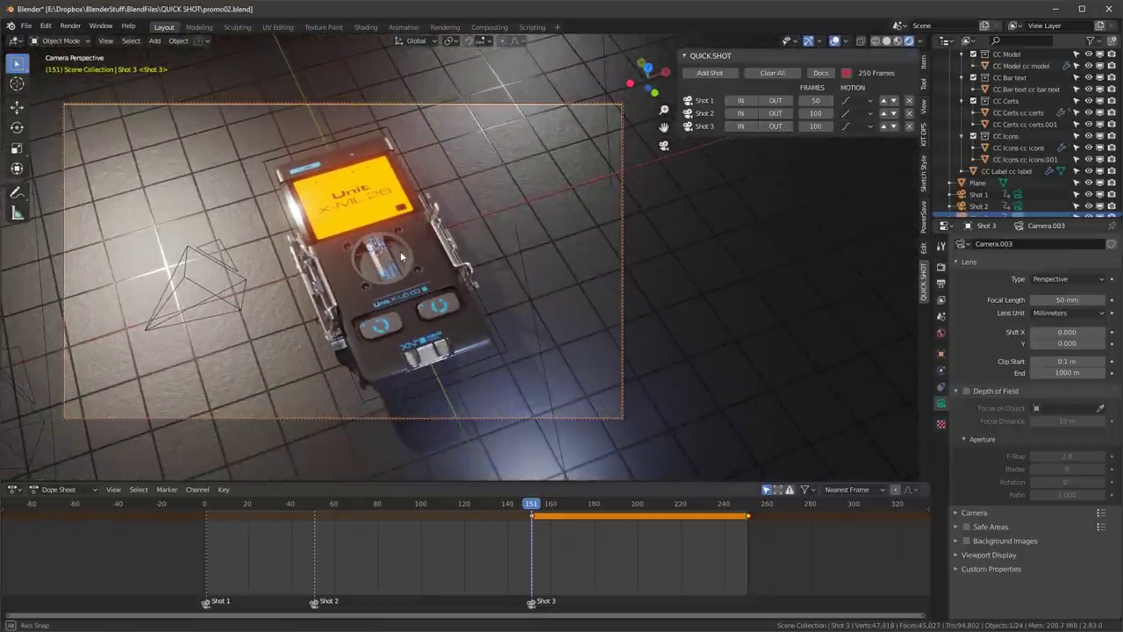
middle_click_drag(405, 256, 314, 271)
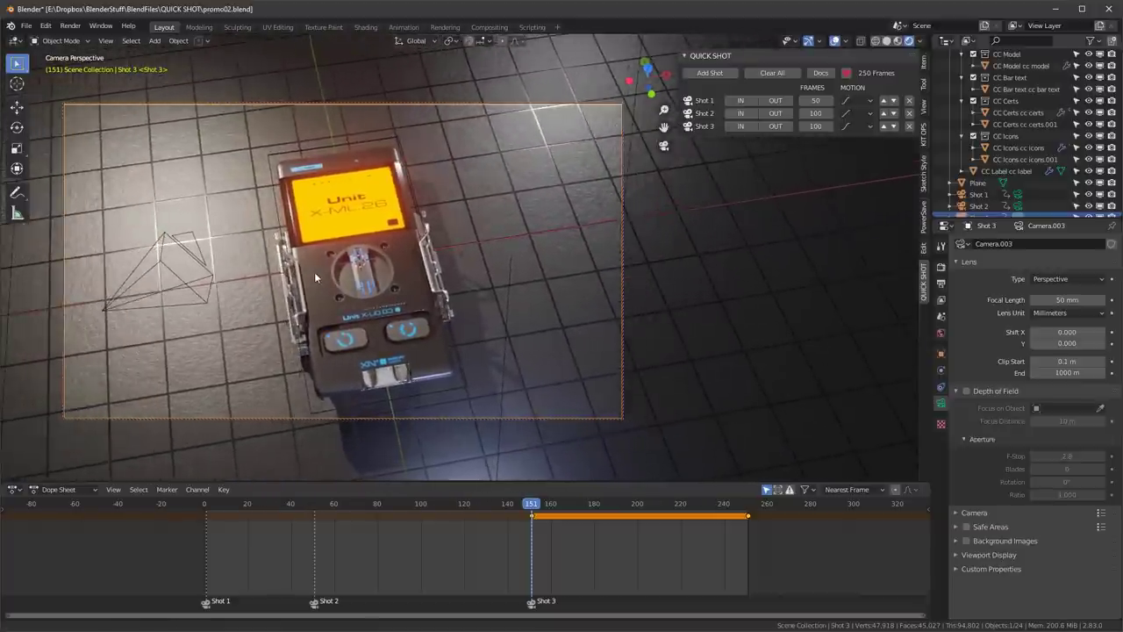
left_click(746, 126)
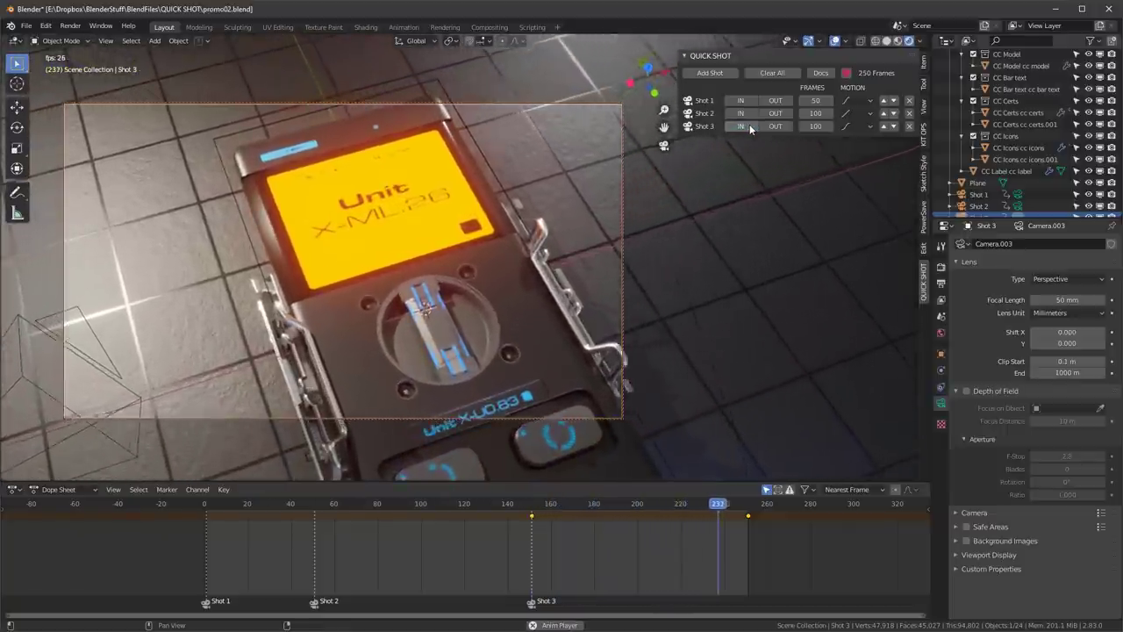
key("space")
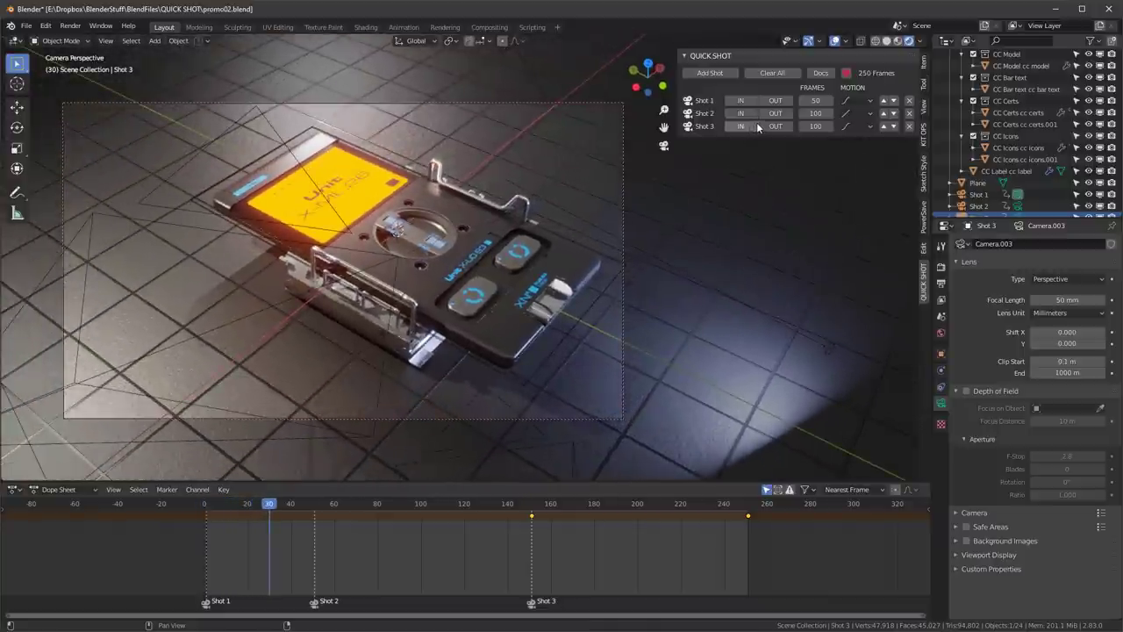
Step: Move Shot 3 to the front of the sequence and play it back from there
left_click(884, 127)
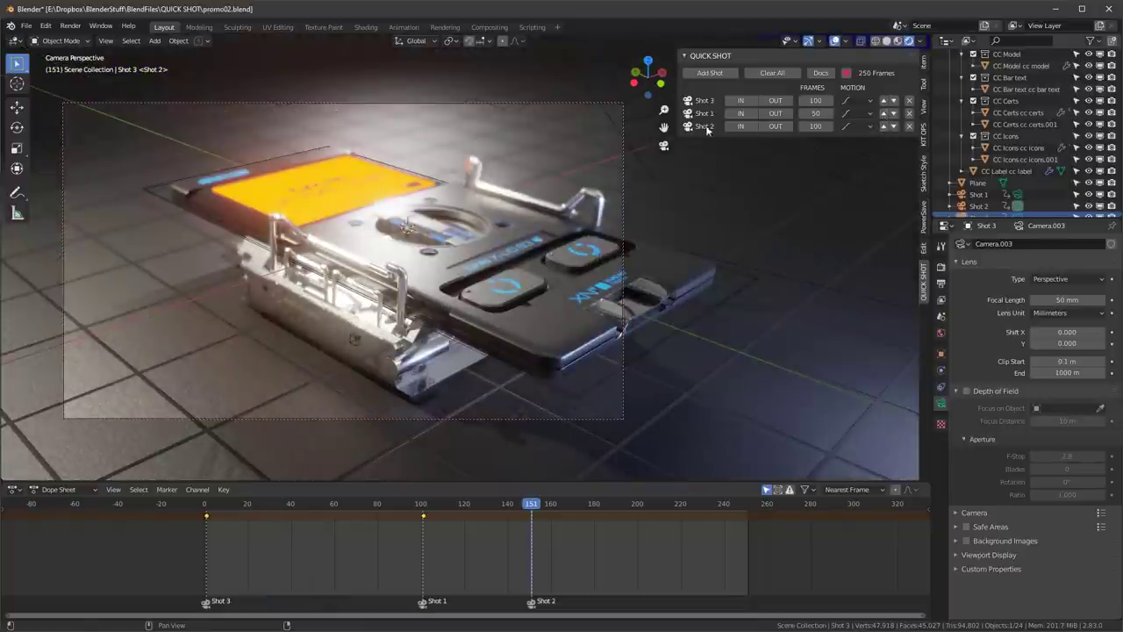
left_click(740, 101)
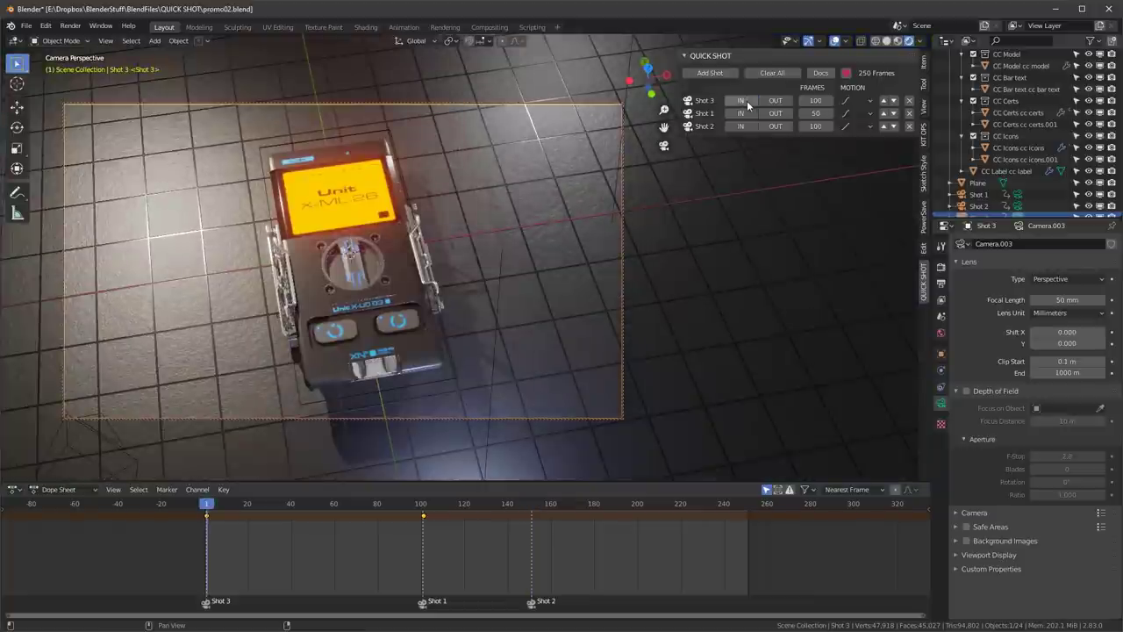
key("space")
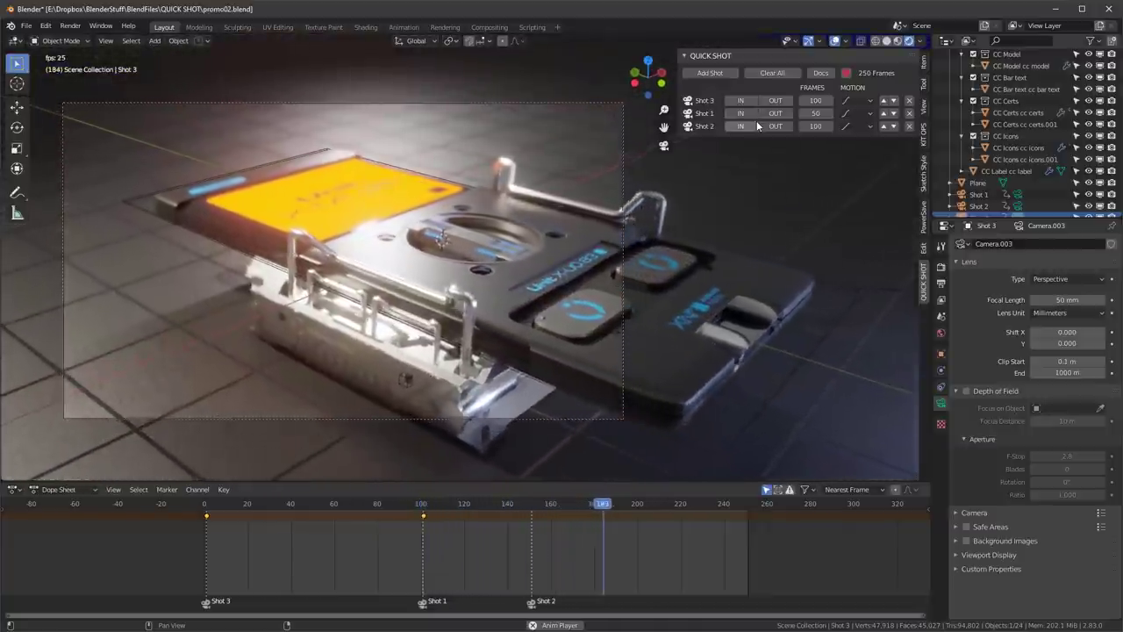
key("space")
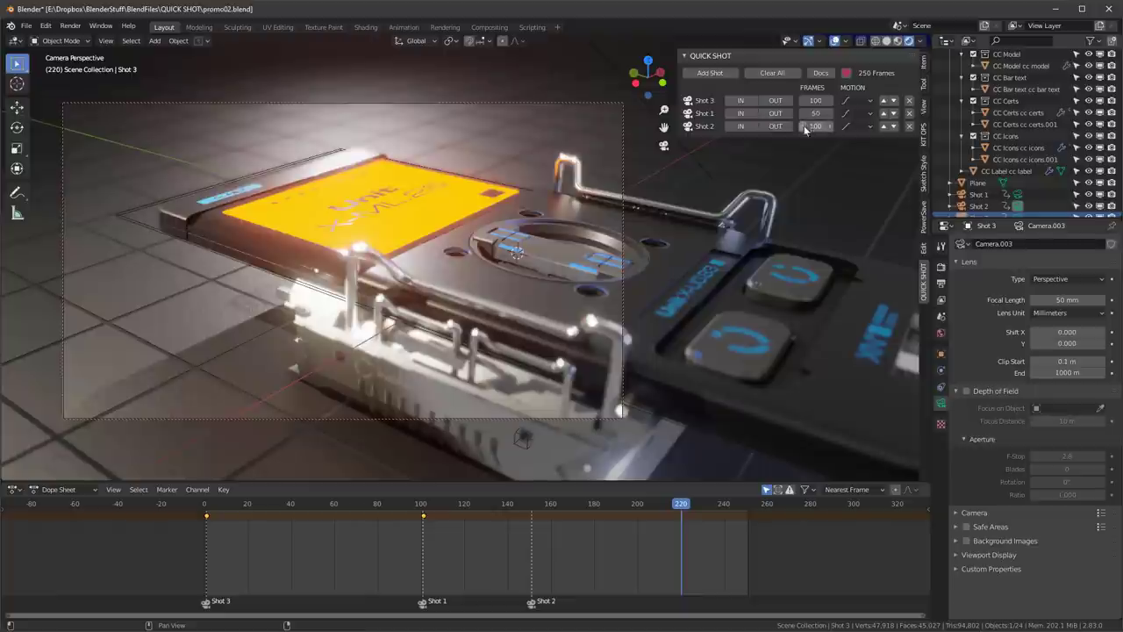
Step: Shorten Shot 2 to 70 frames and play the sequence again
left_click(805, 130)
type("70")
key("Return")
key("space")
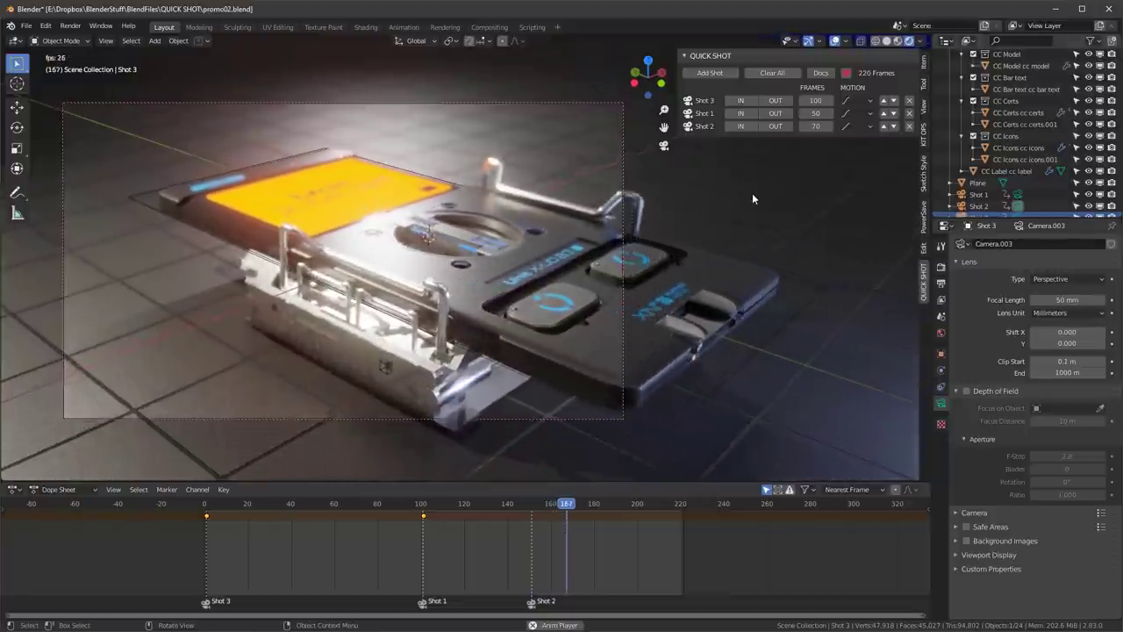
Step: Drive the F Screwlatch dial's Z rotation with the expression #frame*0.015
key("space")
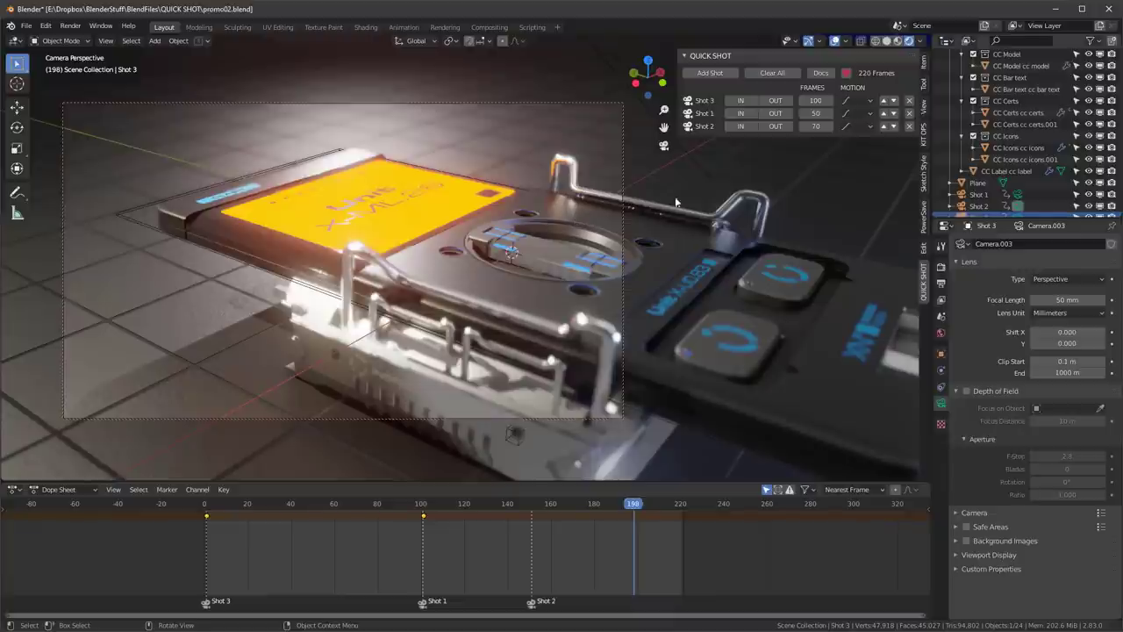
left_click(746, 102)
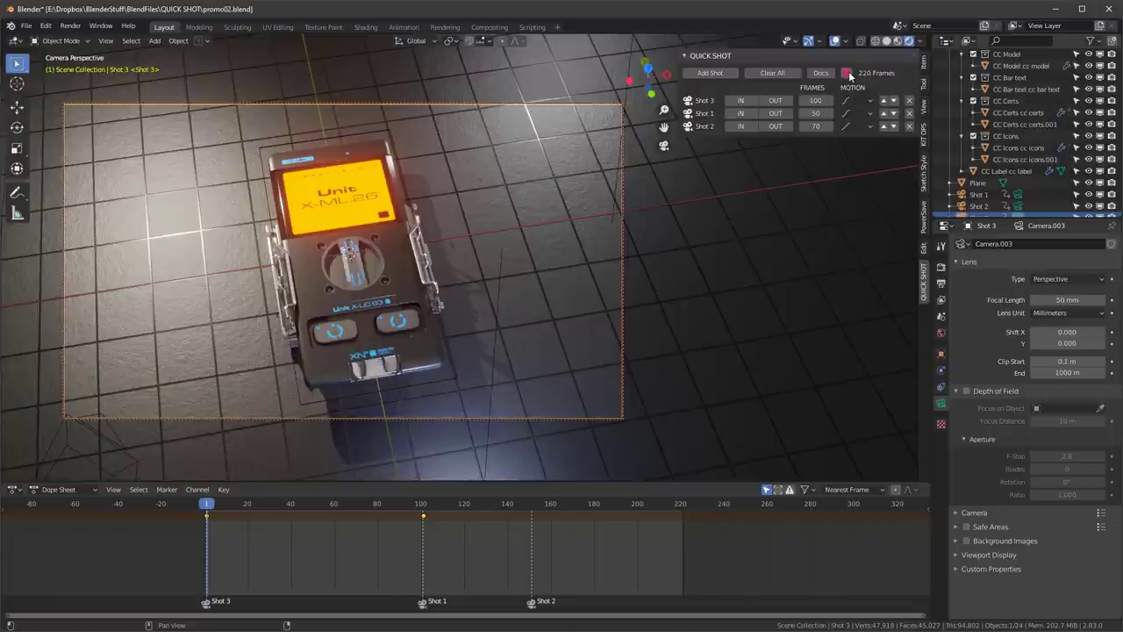
left_click(923, 61)
left_click(367, 270)
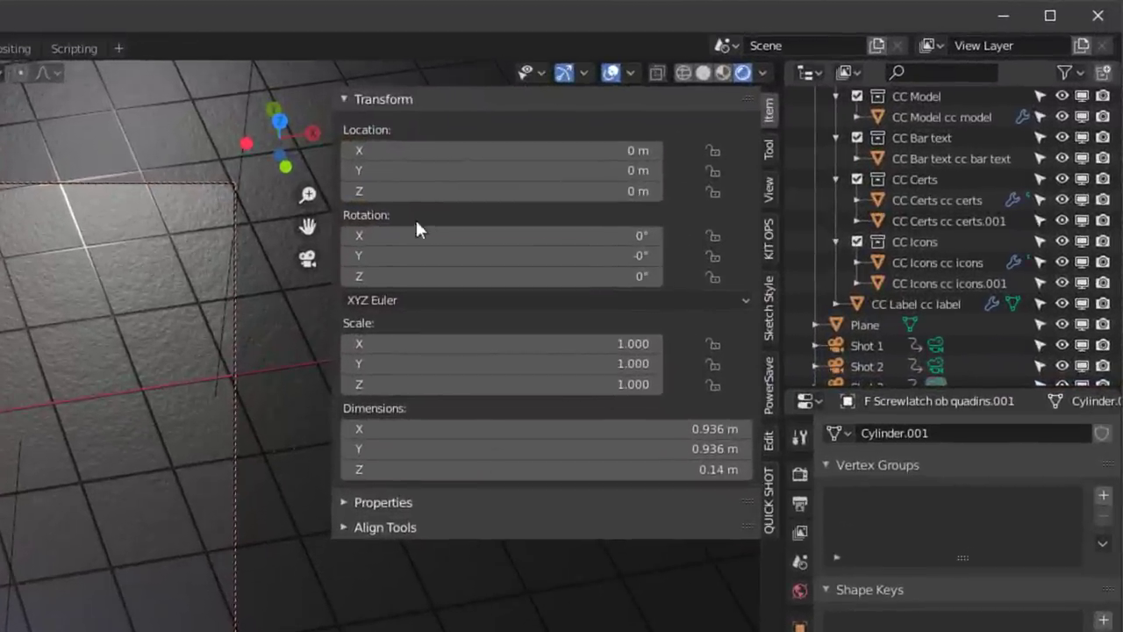
left_click(397, 276)
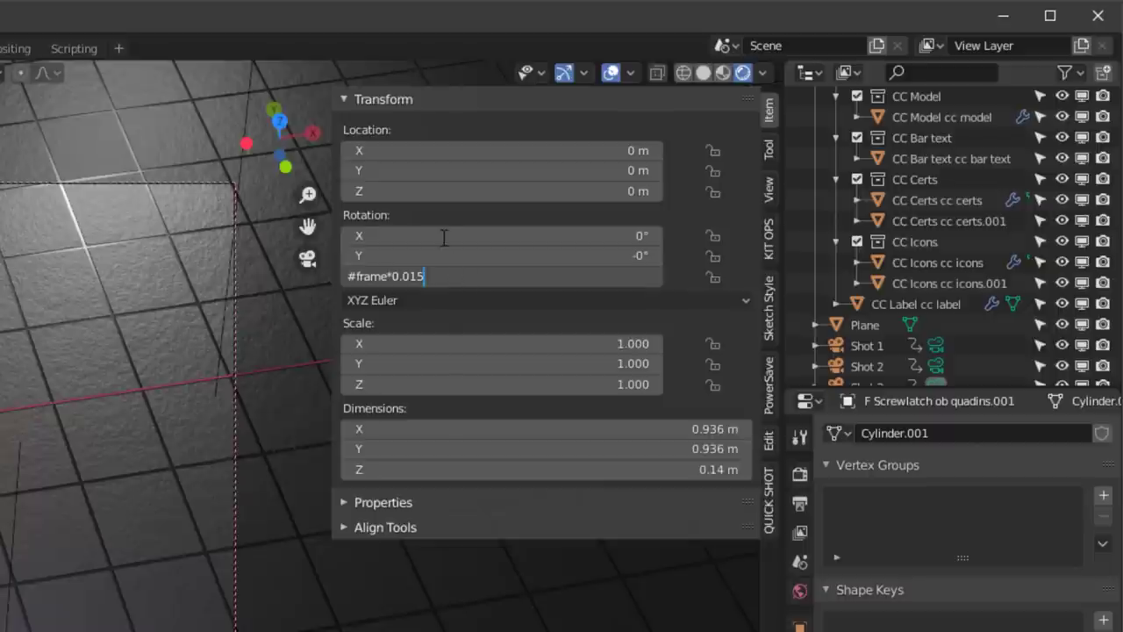
type("#frame*0.015")
key("Return")
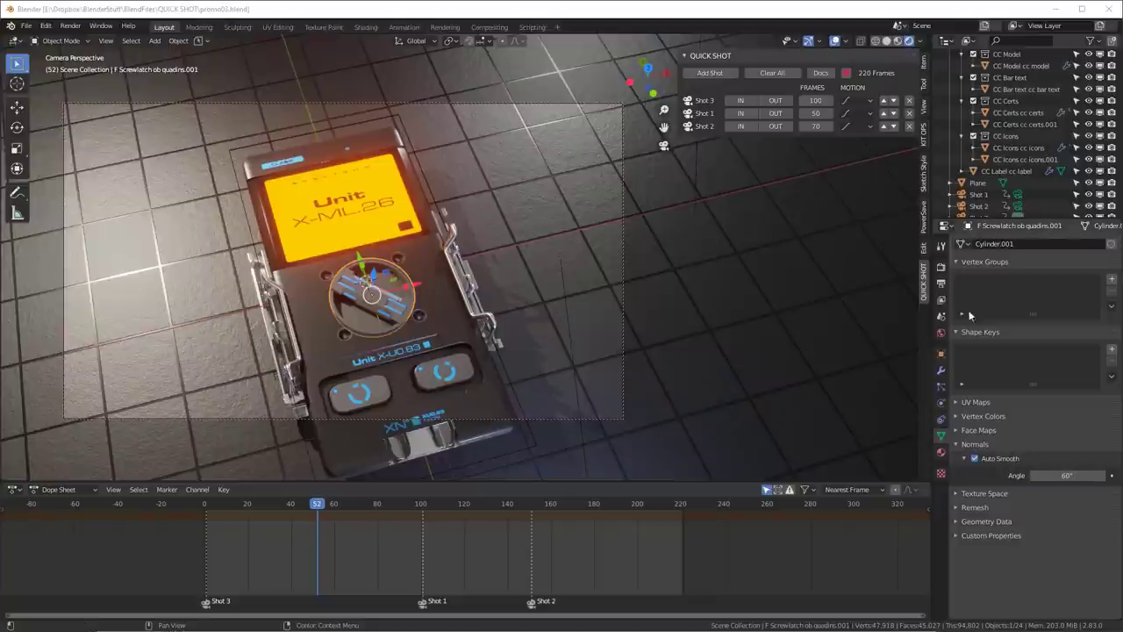
Step: Set the render output folder to F:\VideosBlender\QuickShot\
left_click(942, 286)
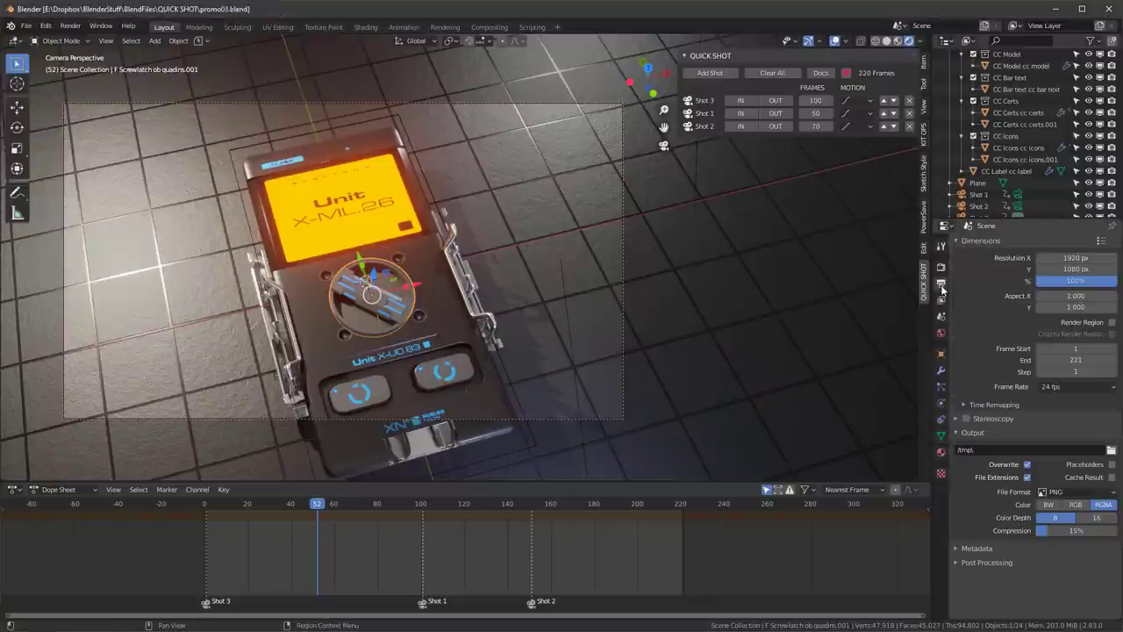
left_click(1111, 451)
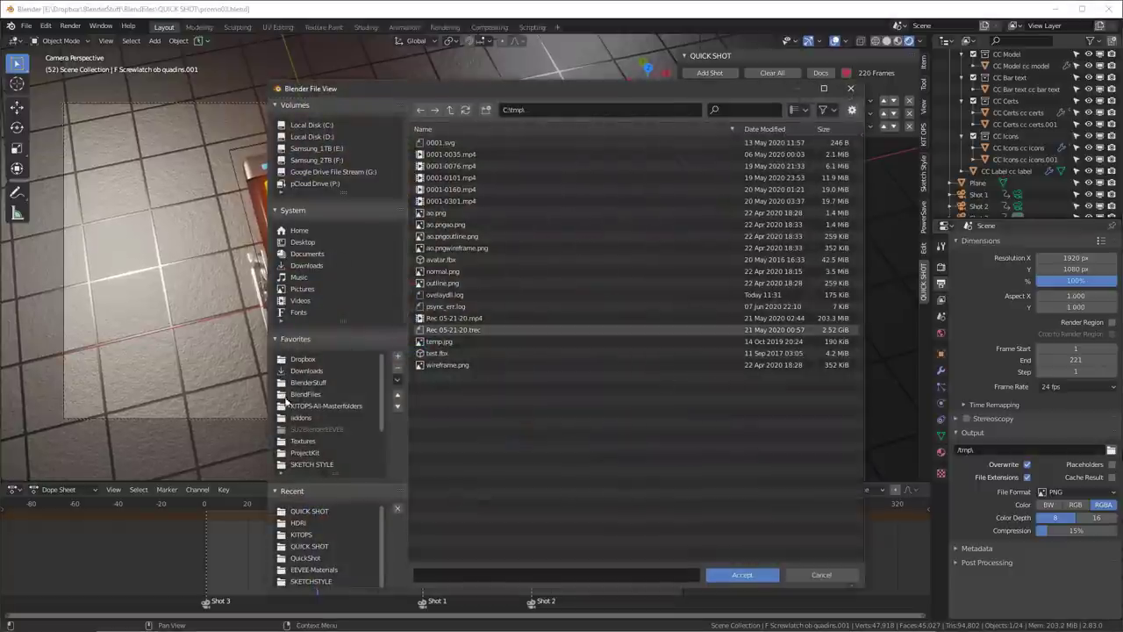
scroll(337, 431, "down", 3)
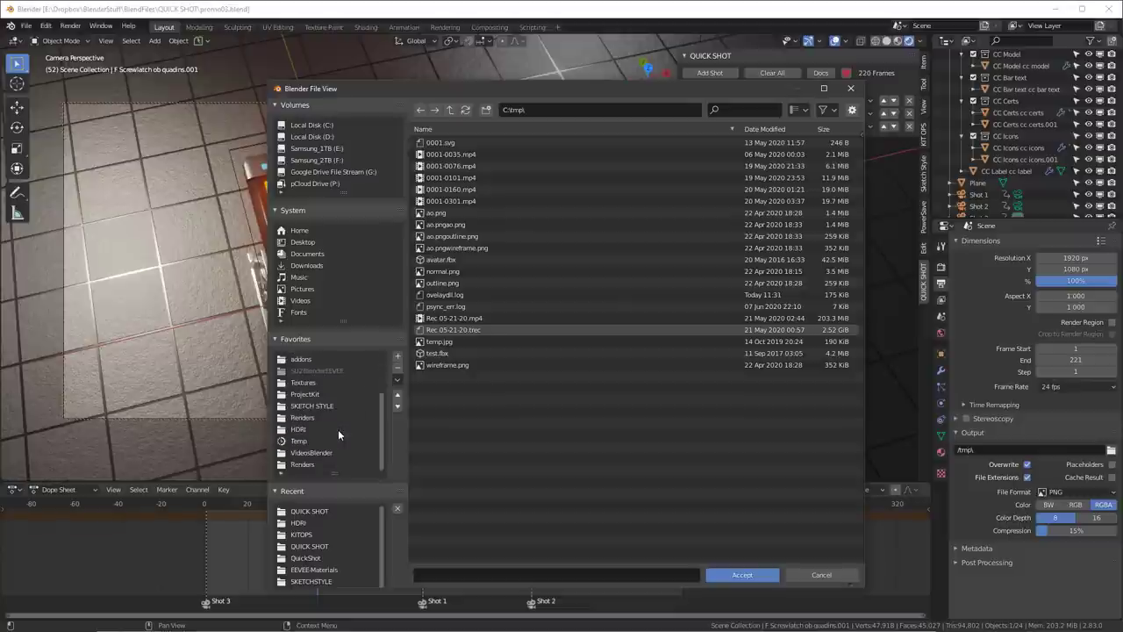
left_click(321, 453)
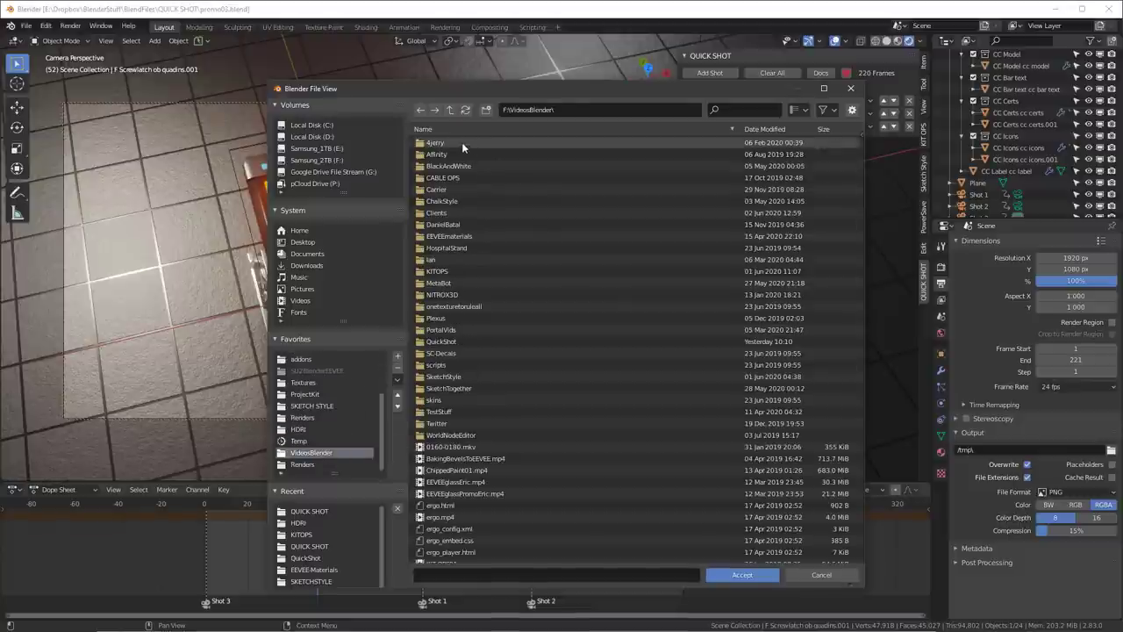
left_click(306, 558)
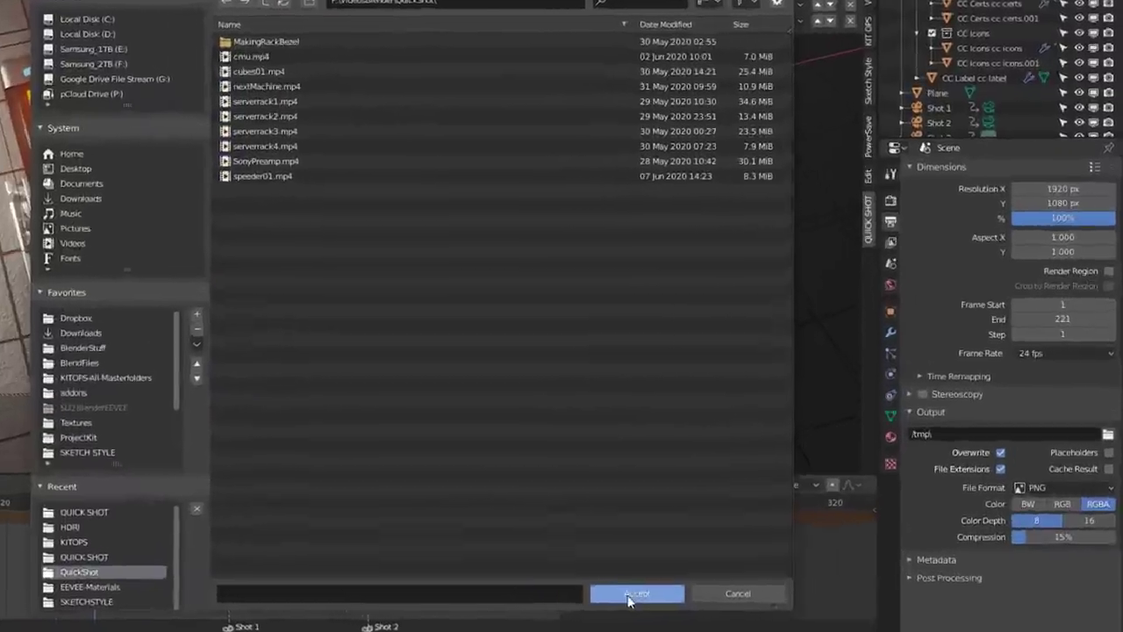
left_click(631, 595)
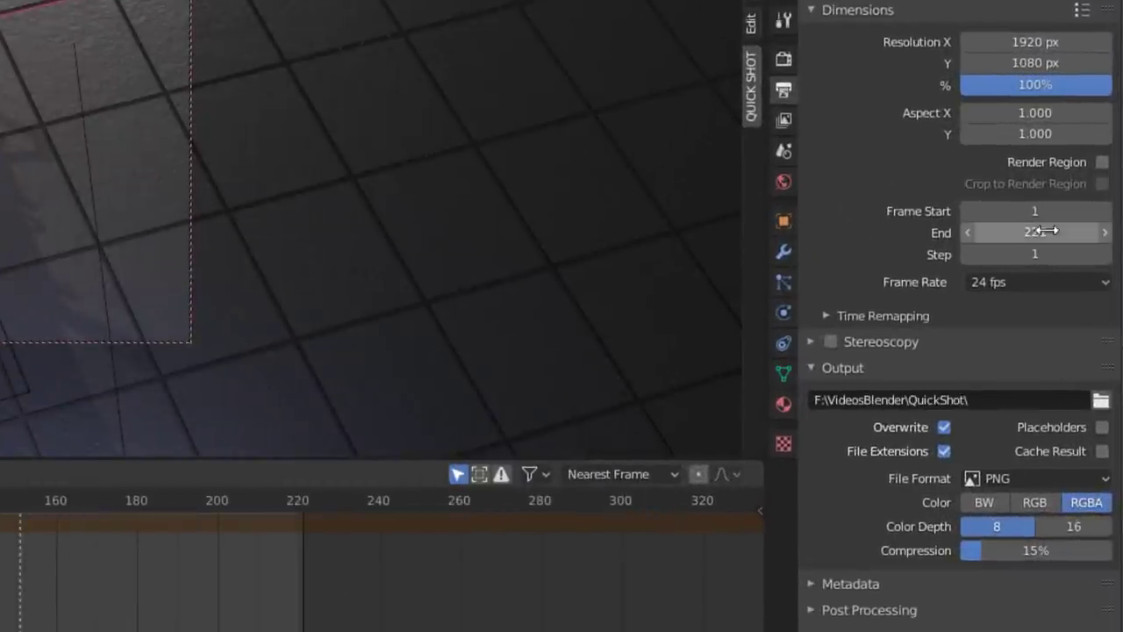
Step: Output 30 fps FFmpeg video in an MPEG-4 container at Perceptually lossless quality
left_click(1012, 282)
left_click(1009, 391)
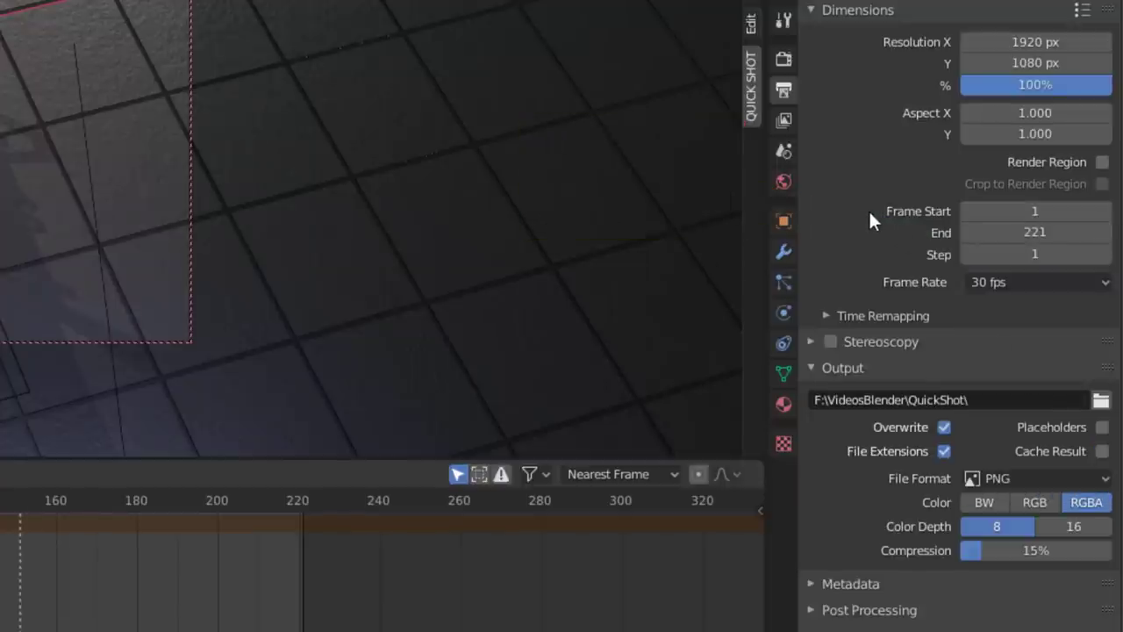
left_click(1005, 478)
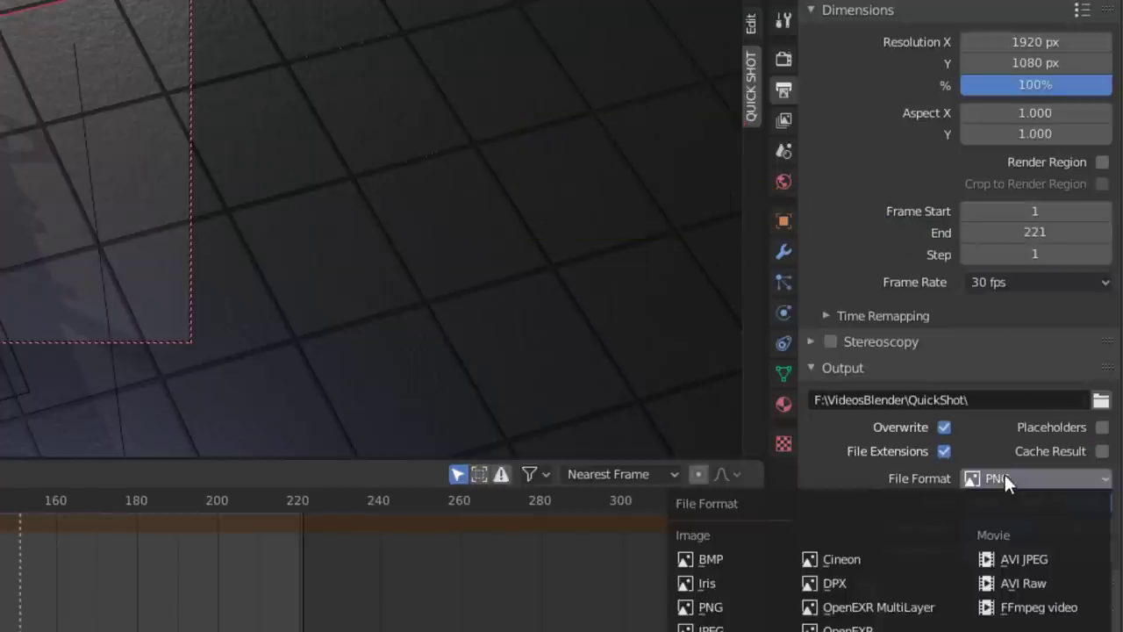
left_click(1045, 610)
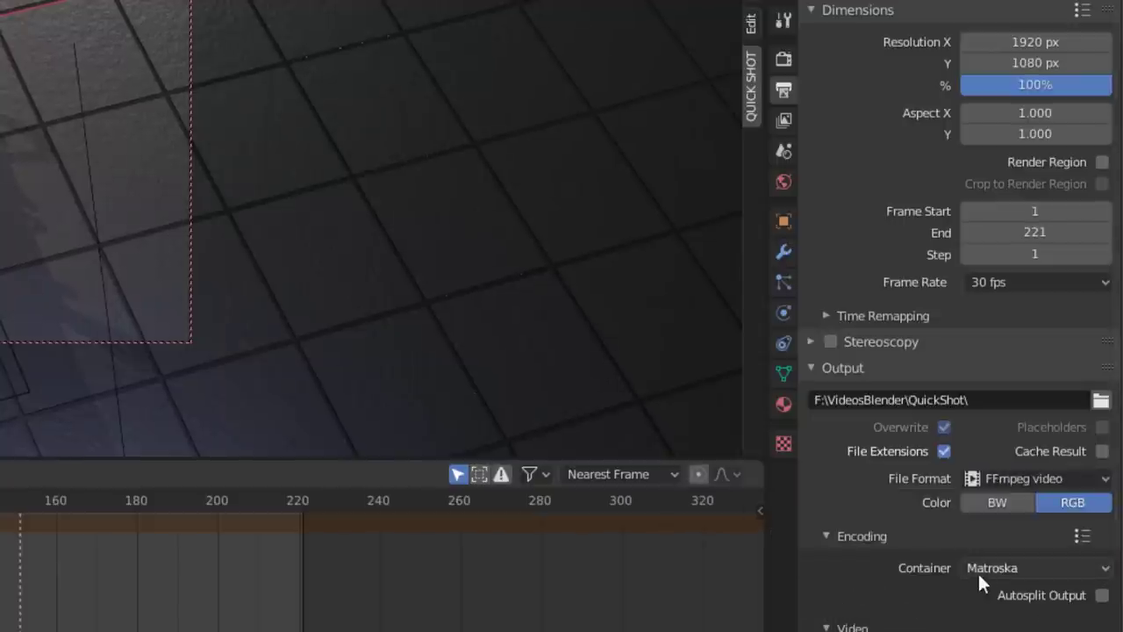
left_click(1000, 566)
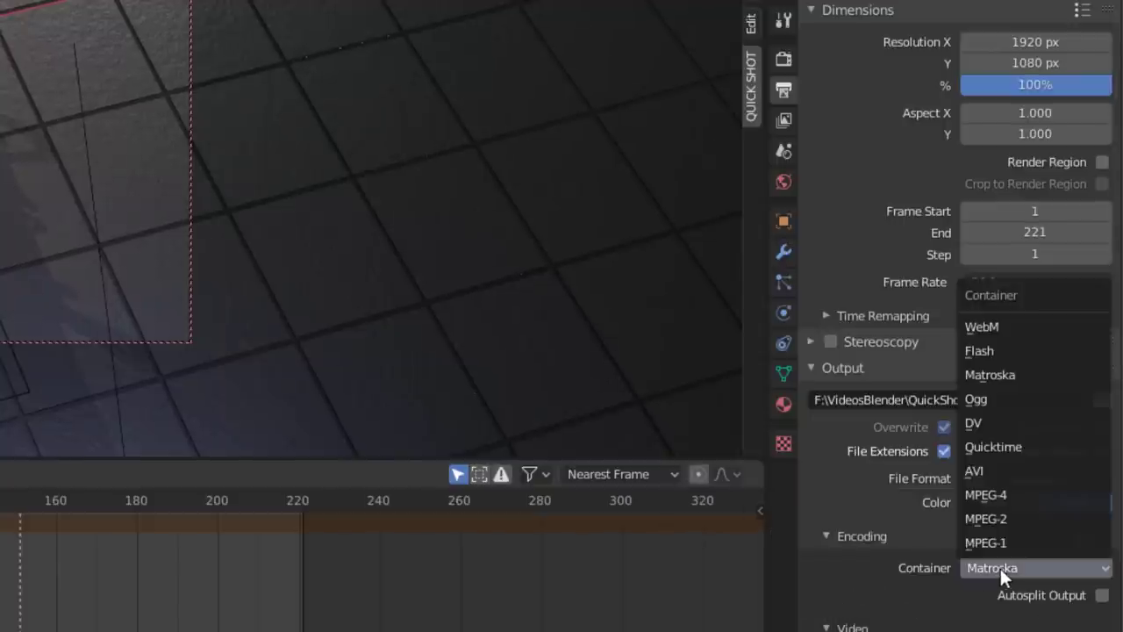
left_click(1016, 495)
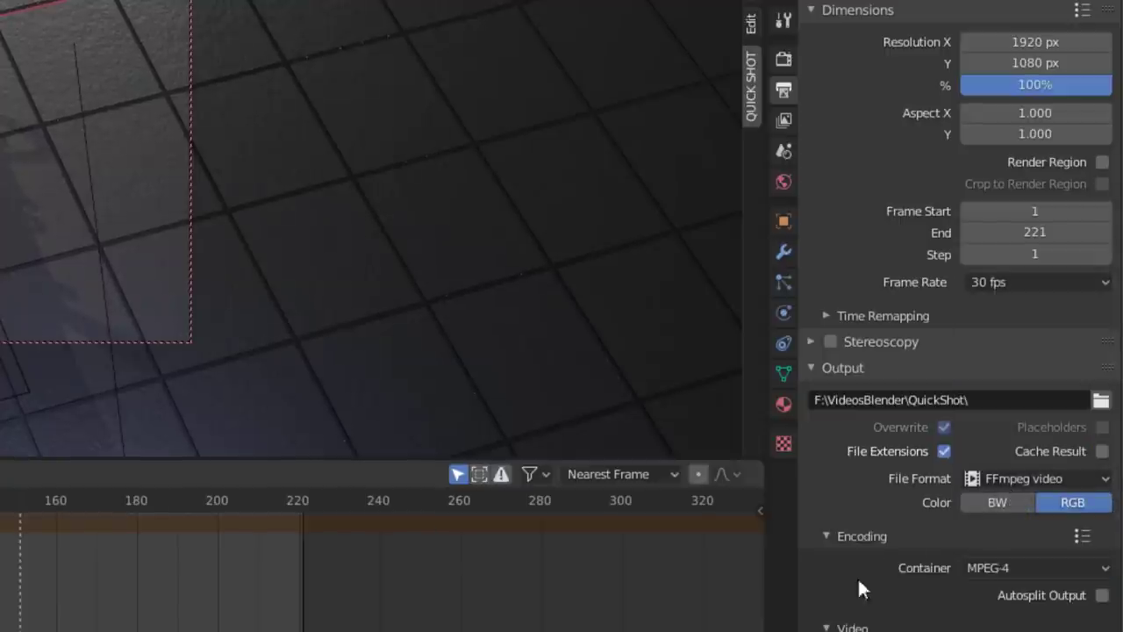
scroll(906, 575, "down", 5)
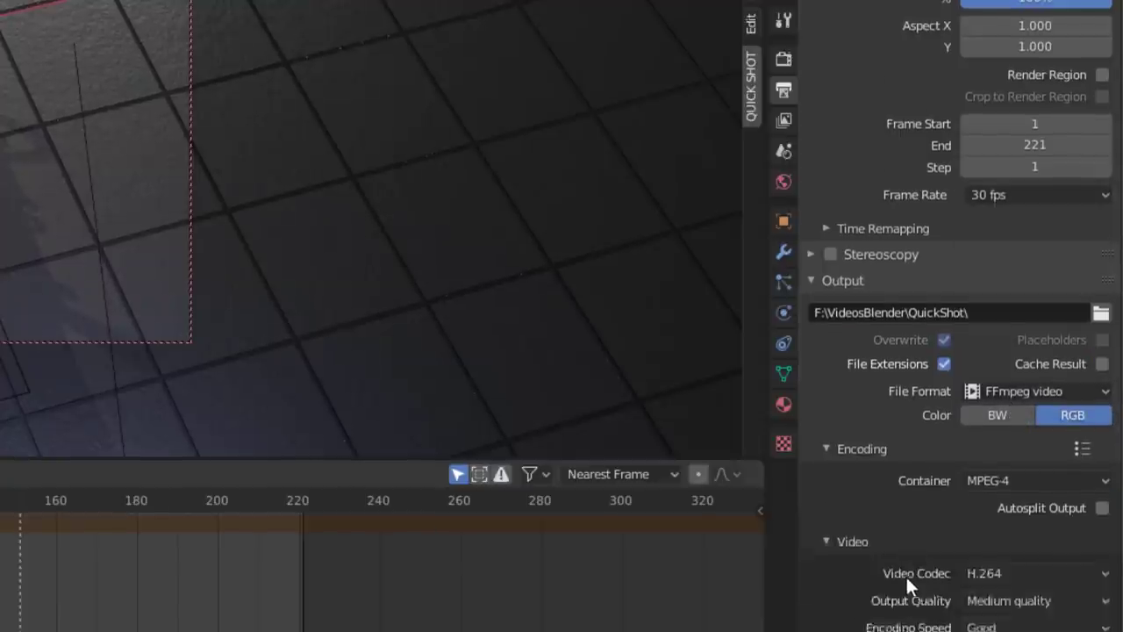
left_click(998, 513)
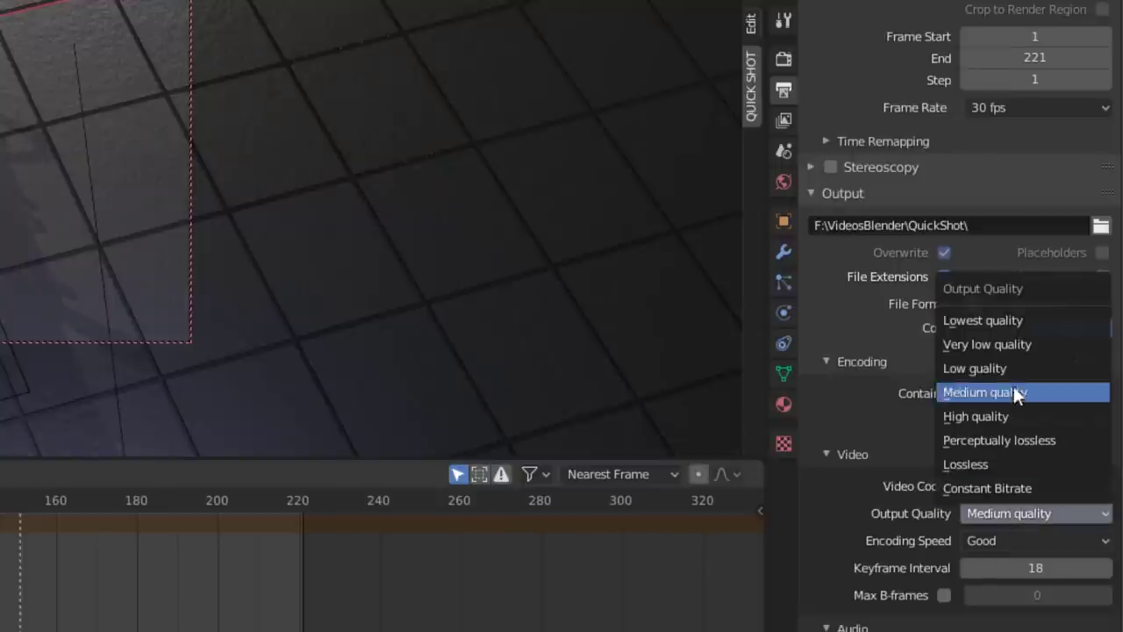
left_click(1027, 443)
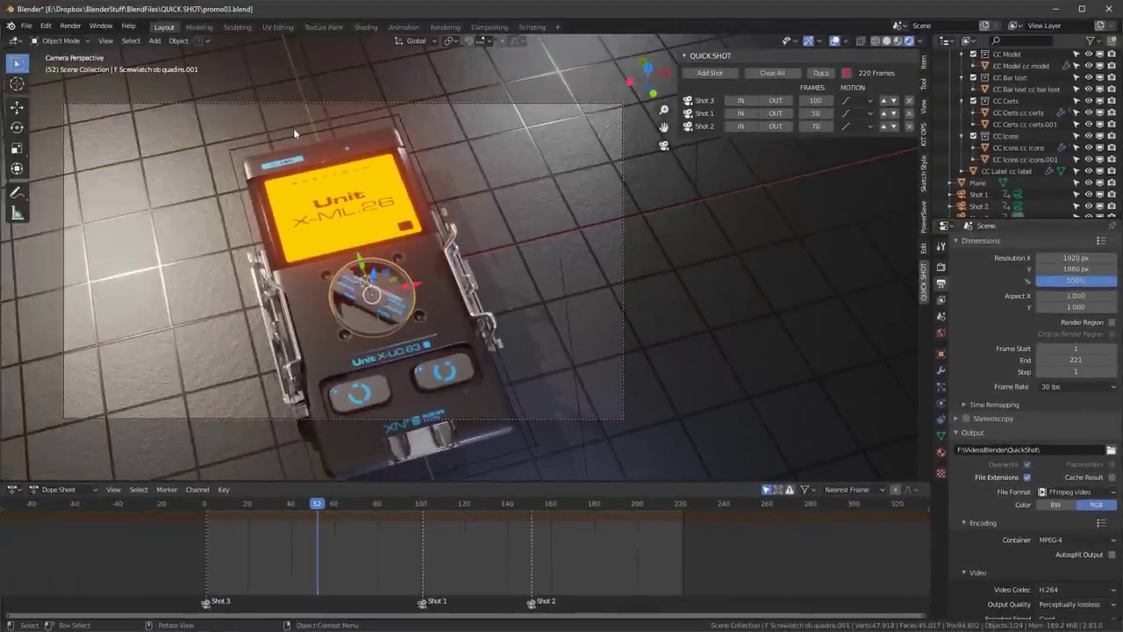
Step: Save a new numbered version as promo04.blend and enable Motion Blur in the Eevee render settings
left_click(197, 40)
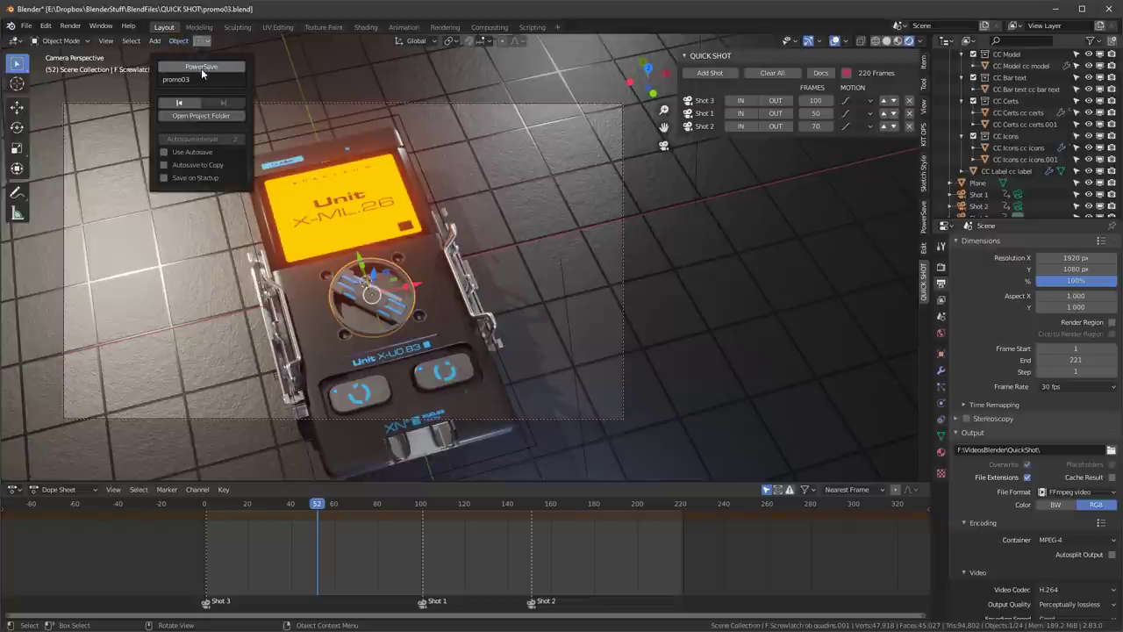
left_click(201, 68)
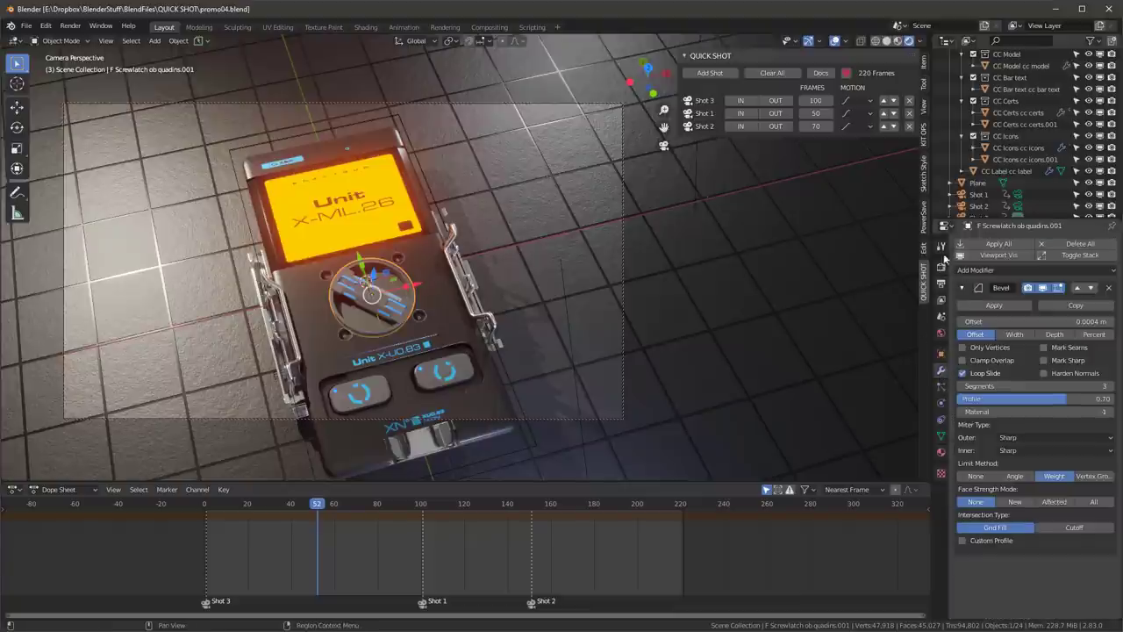
left_click(941, 266)
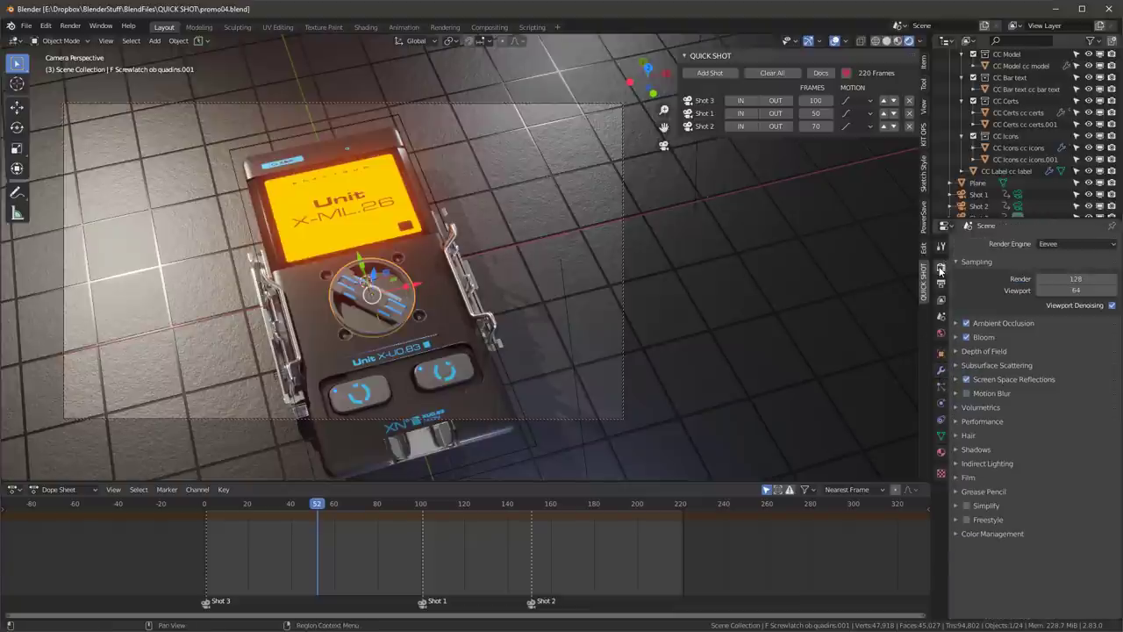
left_click(967, 393)
left_click(956, 393)
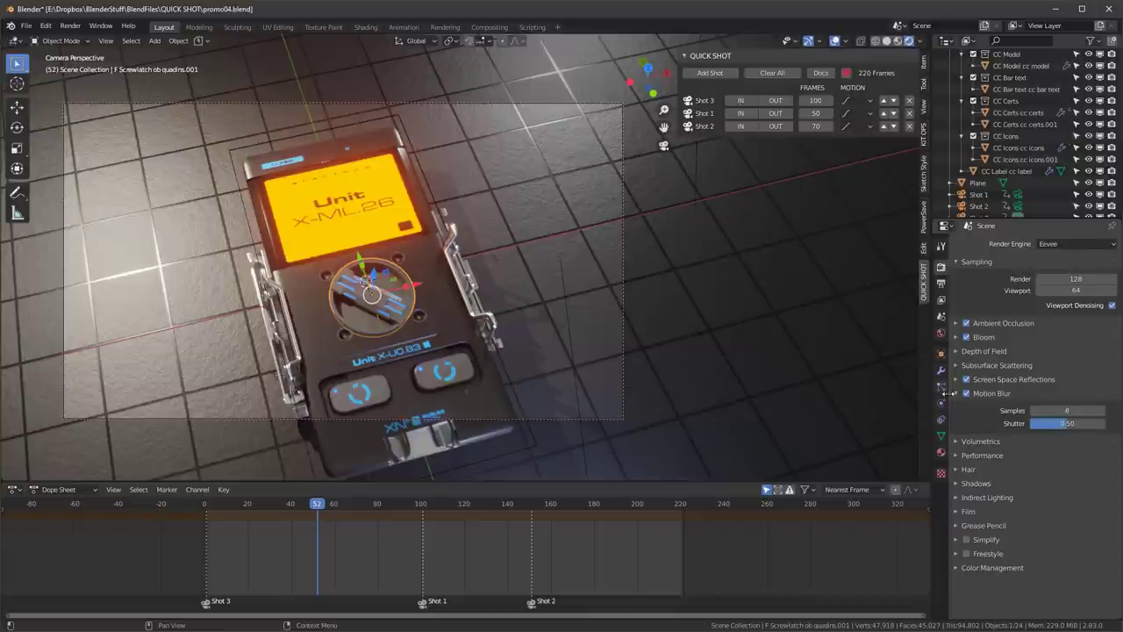
left_click(956, 394)
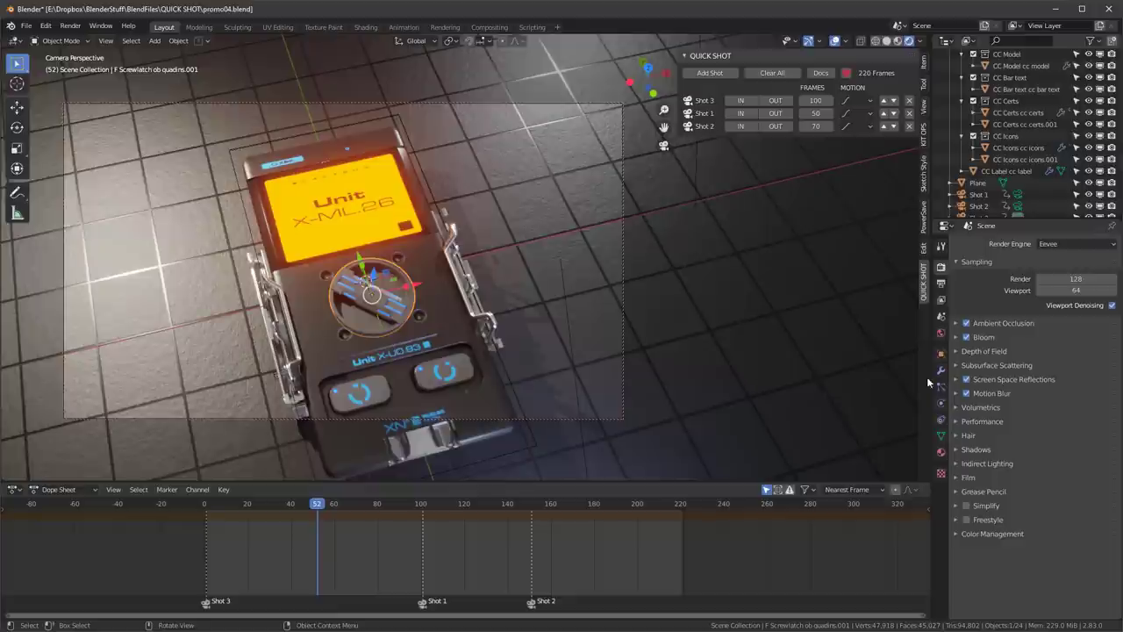
left_click(968, 394)
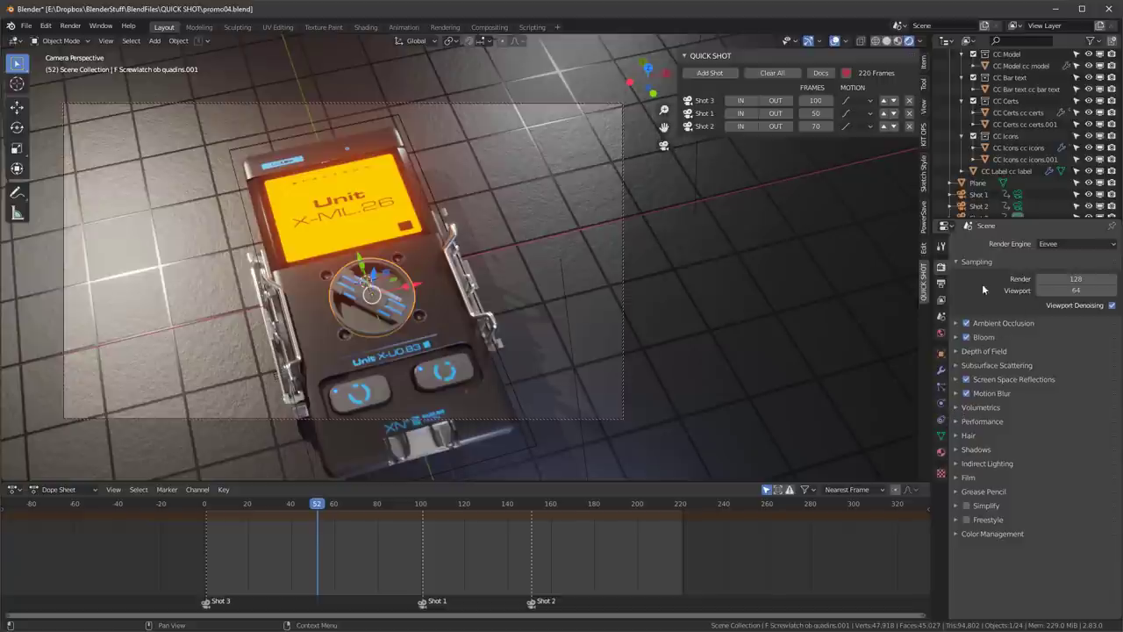
Step: Render the animation from the Render menu
left_click(70, 26)
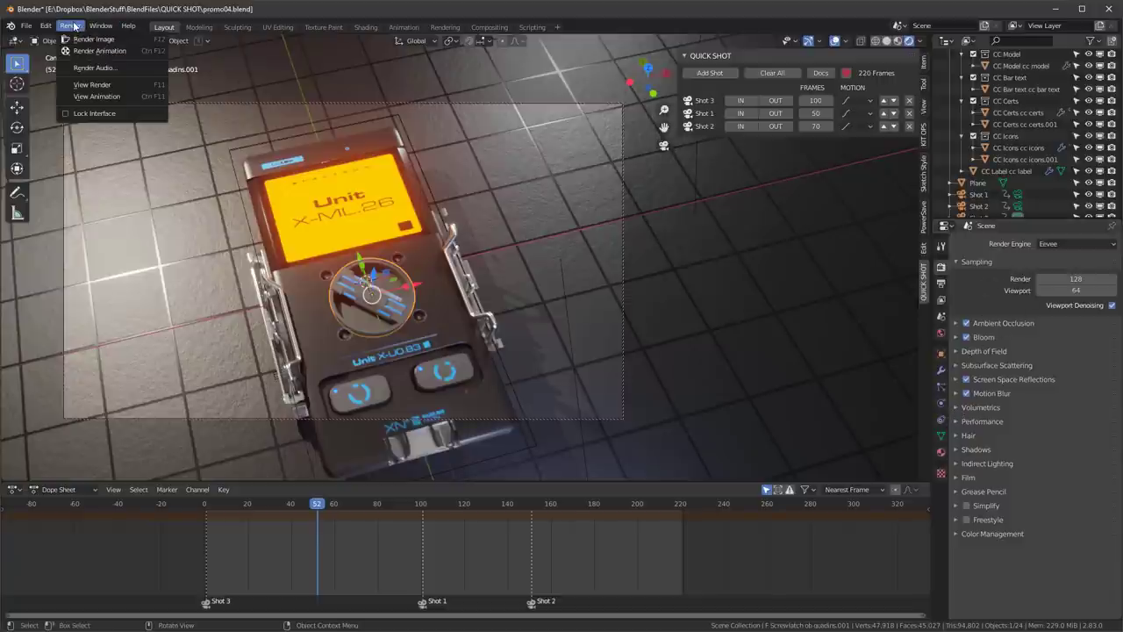